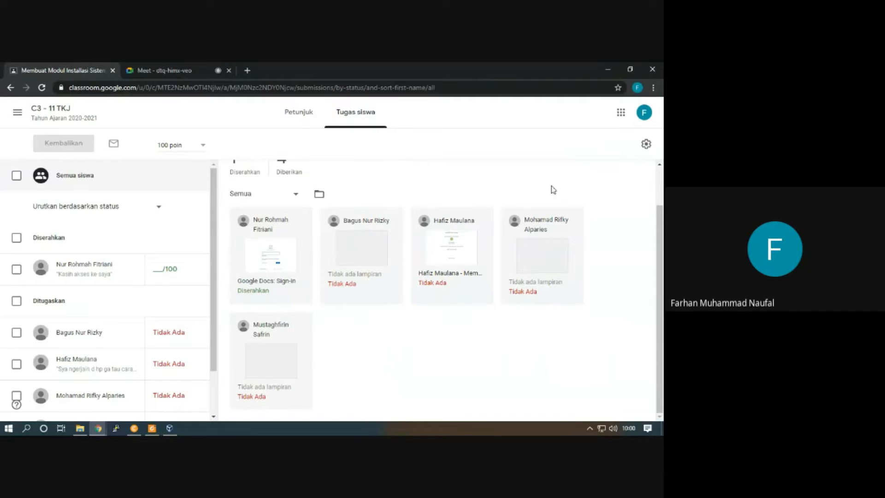
Open the Google Docs home page in a new browser tab through the Google apps
left_click(244, 71)
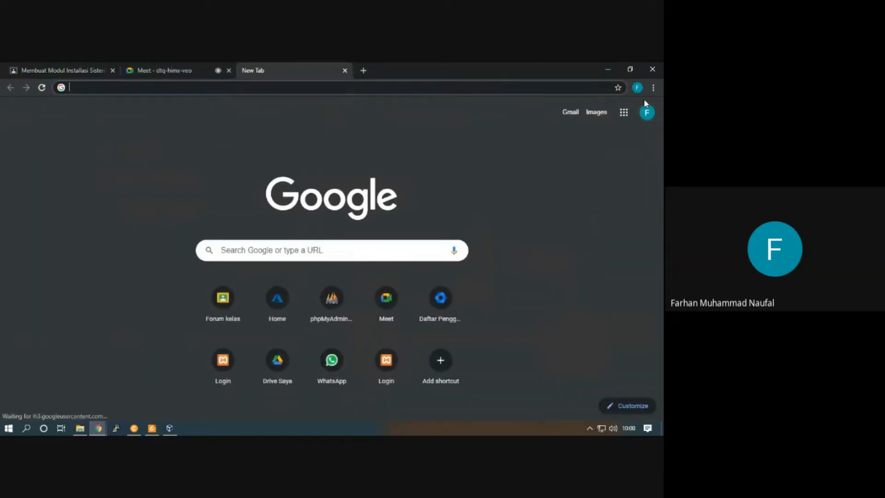
left_click(624, 113)
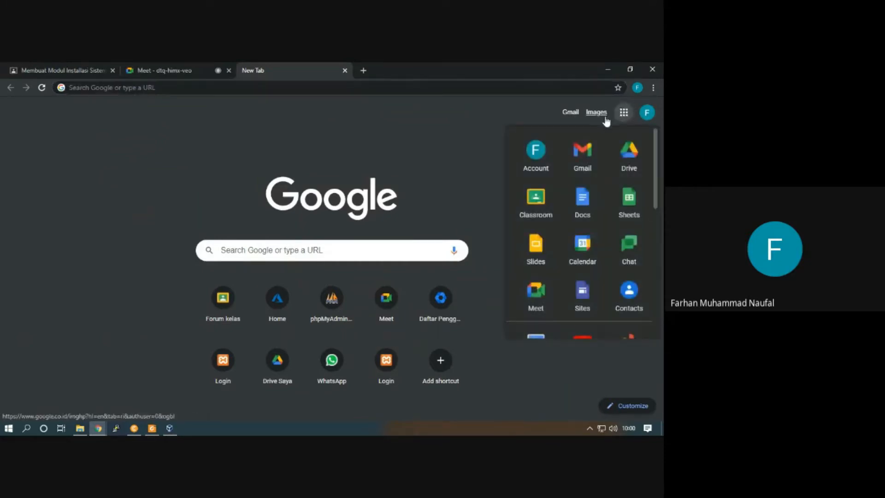
left_click(585, 209)
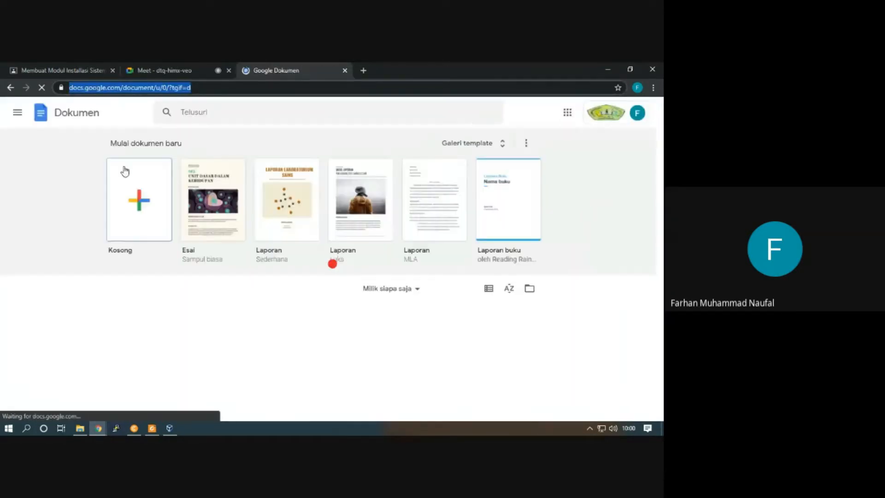
Copy the docs.google.com address and open it in another new browser tab
left_click(262, 89)
left_click_drag(92, 87, 142, 90)
key("ctrl+c")
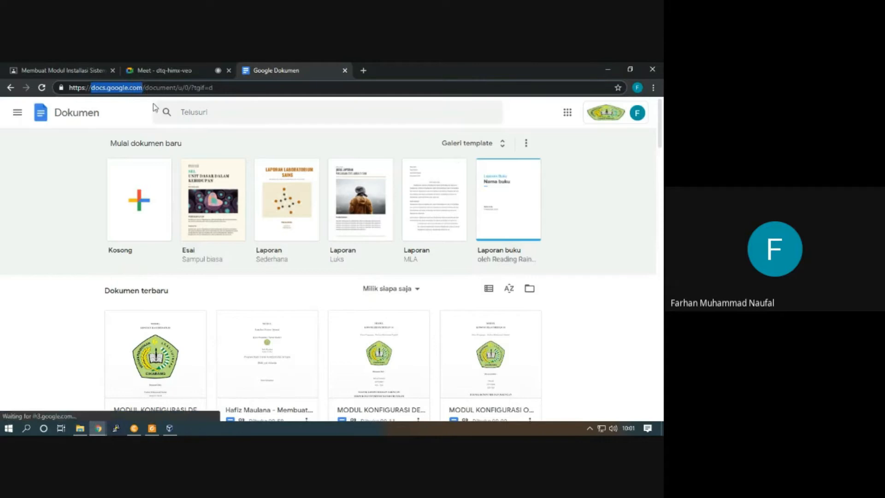
left_click(362, 72)
left_click(303, 86)
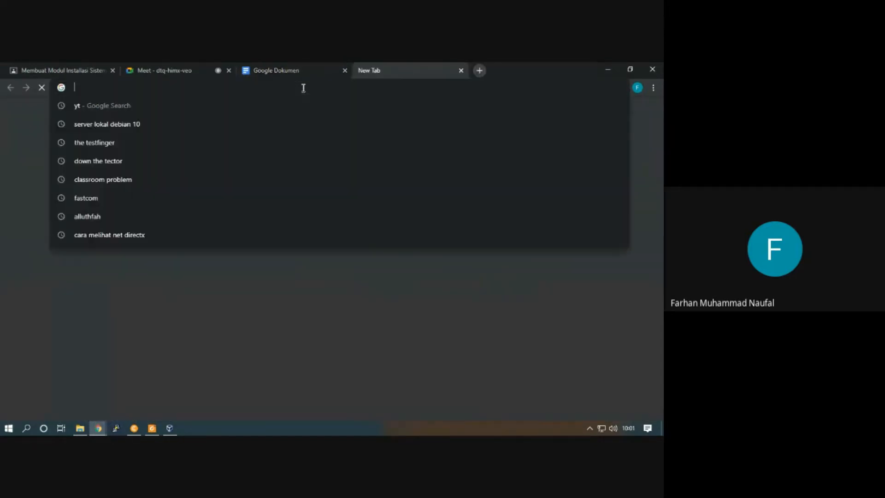
key("ctrl+v")
key("Return")
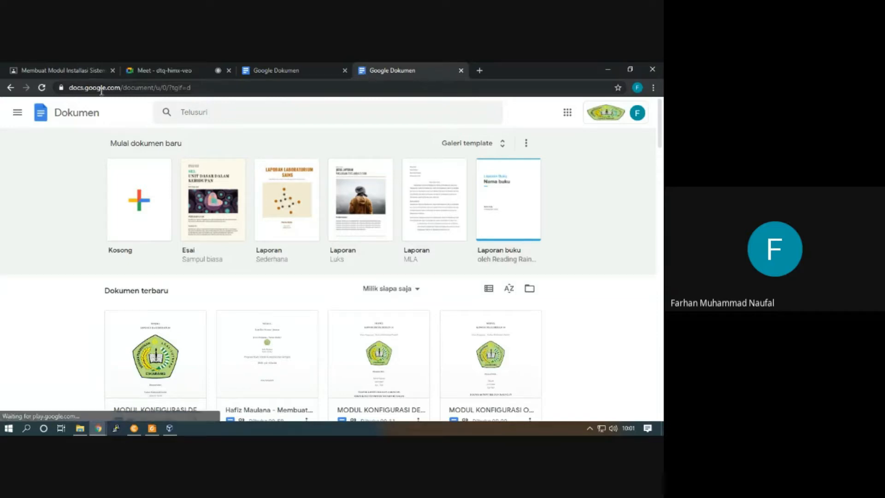
Open the MODUL KONFIGURASI DEBIAN document from the recent documents and view its cover page
scroll(347, 300, "down", 2)
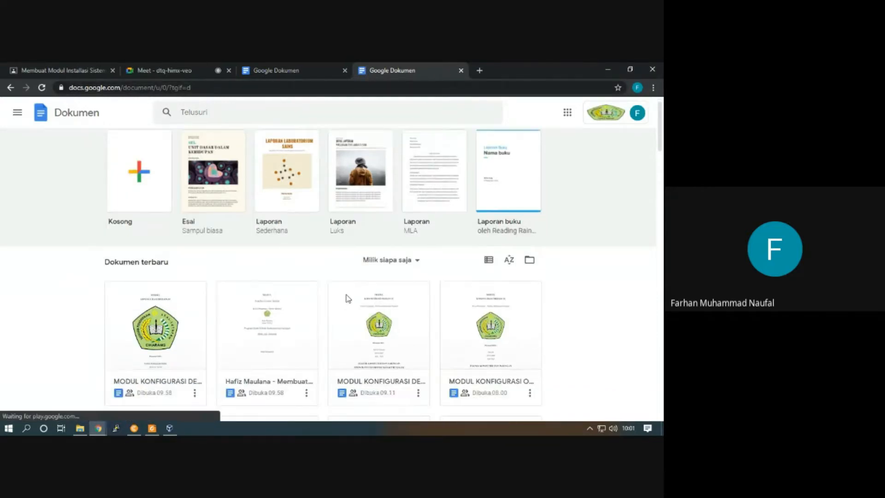
scroll(410, 293, "down", 2)
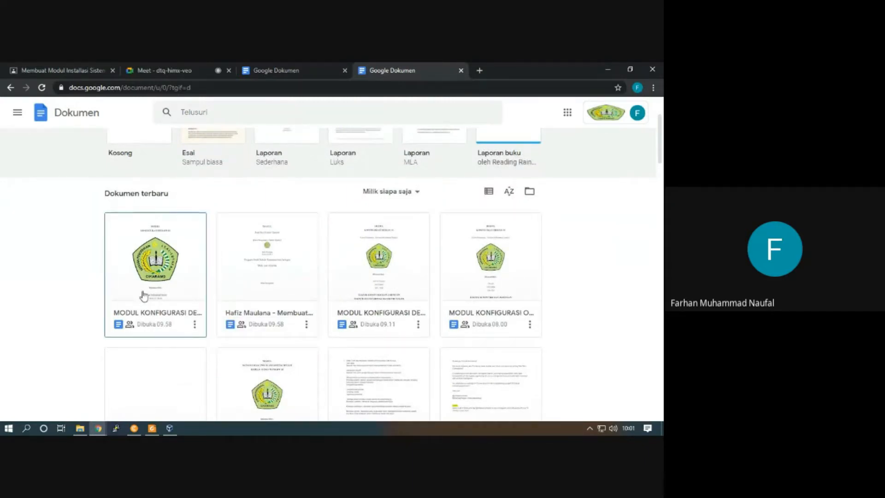
left_click(162, 317)
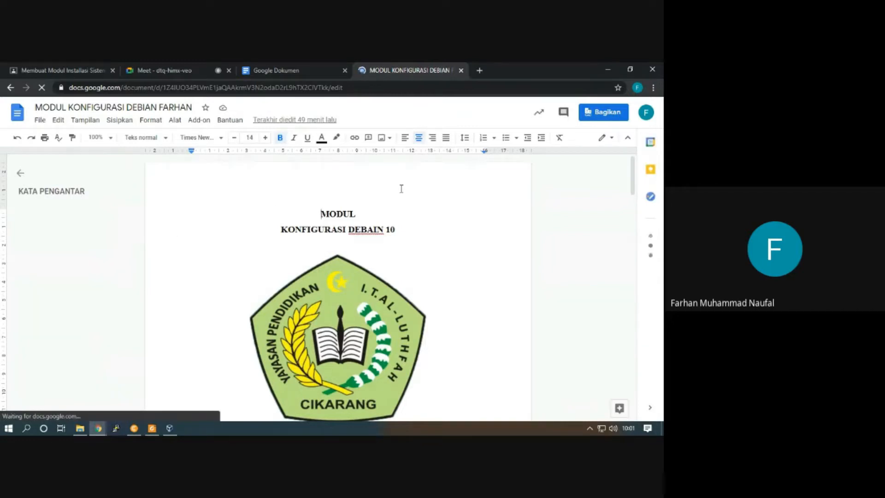
scroll(401, 189, "down", 3)
scroll(346, 222, "up", 3)
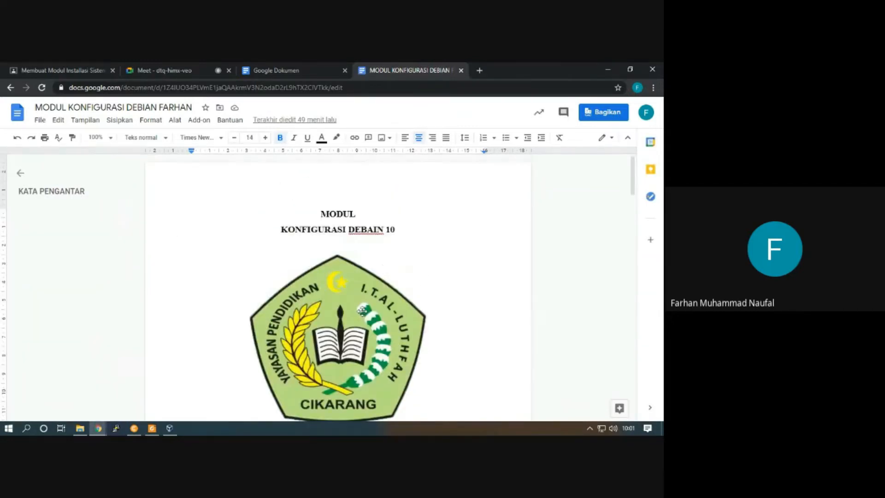
scroll(318, 293, "down", 1)
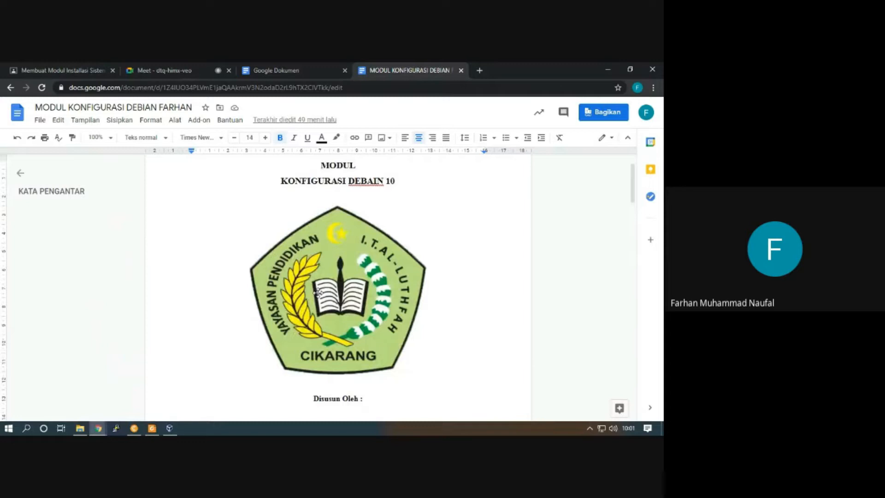
Examine the audience choices for the document's sharing link and leave the sharing settings
left_click(605, 119)
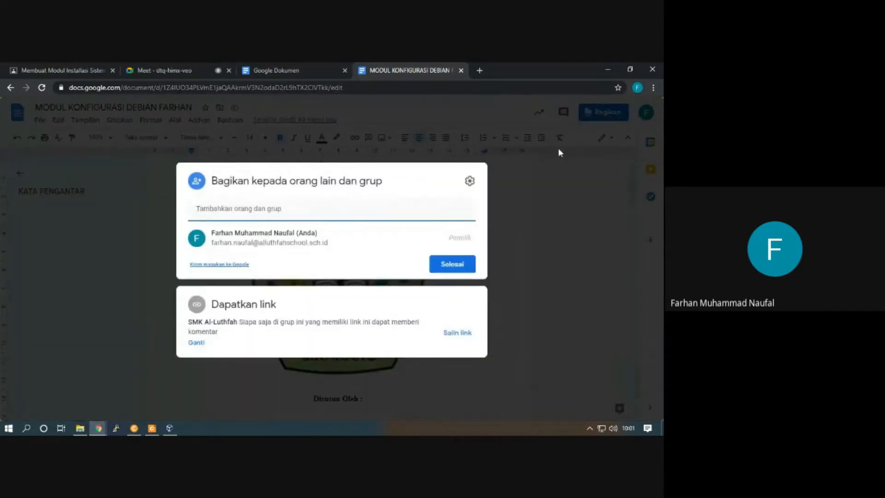
left_click(196, 342)
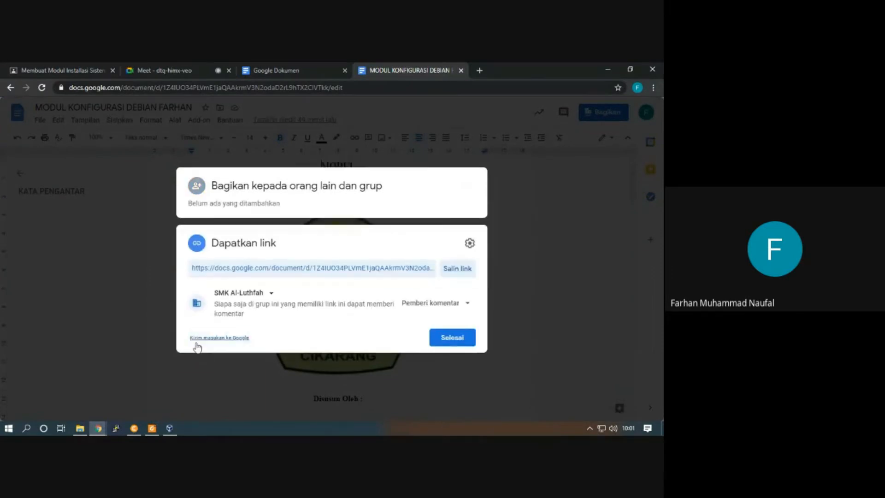
left_click(269, 293)
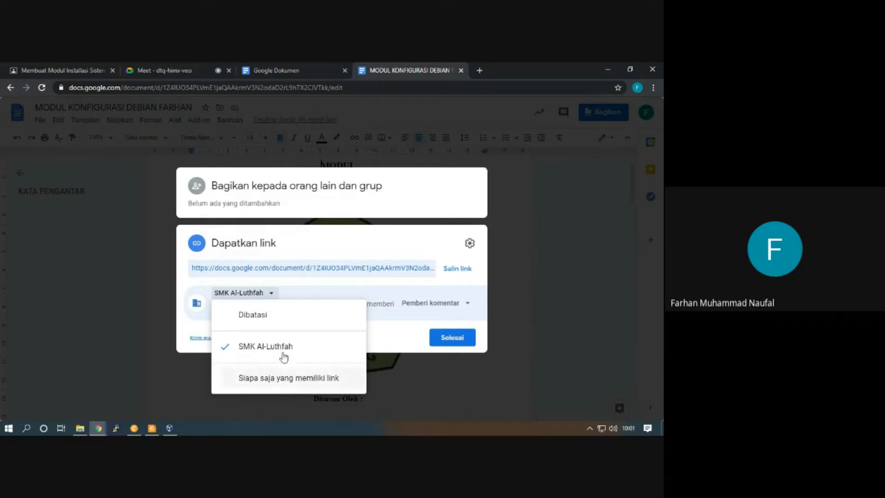
left_click(538, 286)
left_click(539, 286)
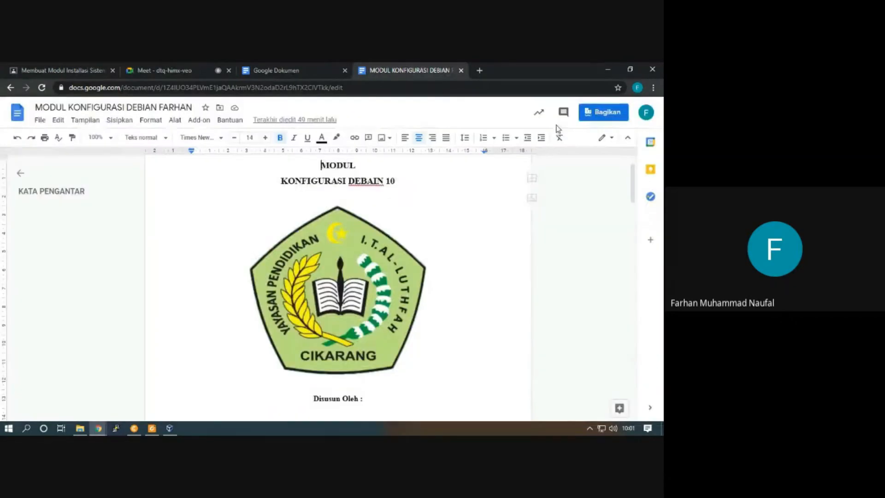
Set the Debian module's link access to SMK Al-Luthfah with the role Pemberi komentar and finish sharing
left_click(601, 112)
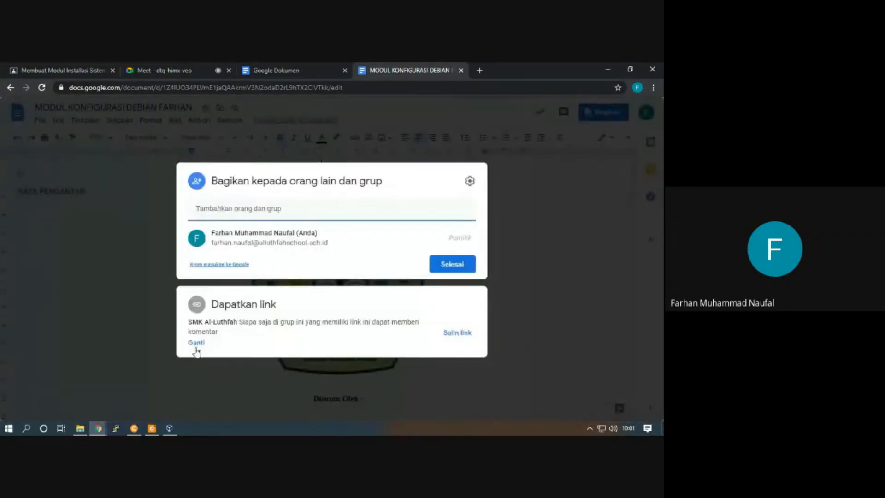
left_click(196, 347)
left_click(253, 295)
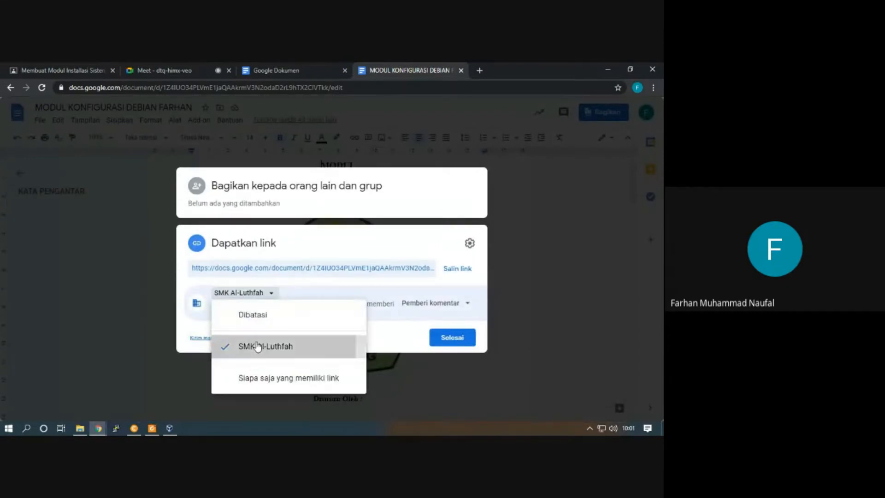
left_click(257, 347)
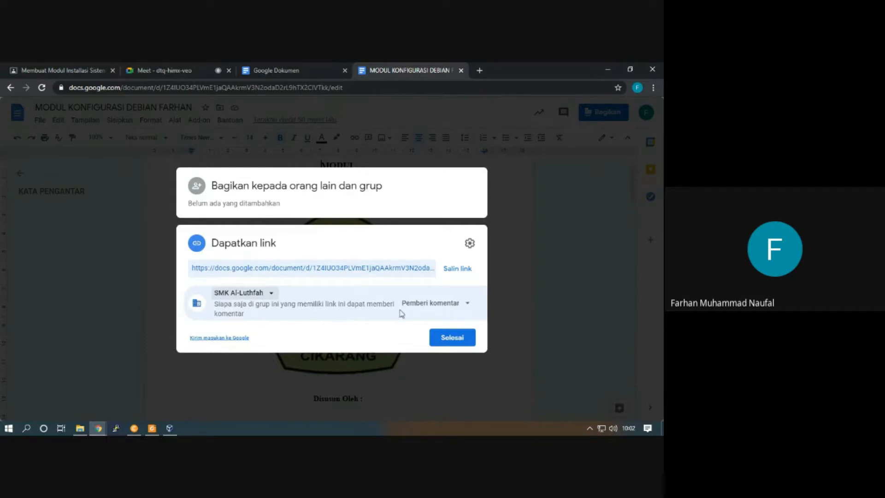
left_click(465, 305)
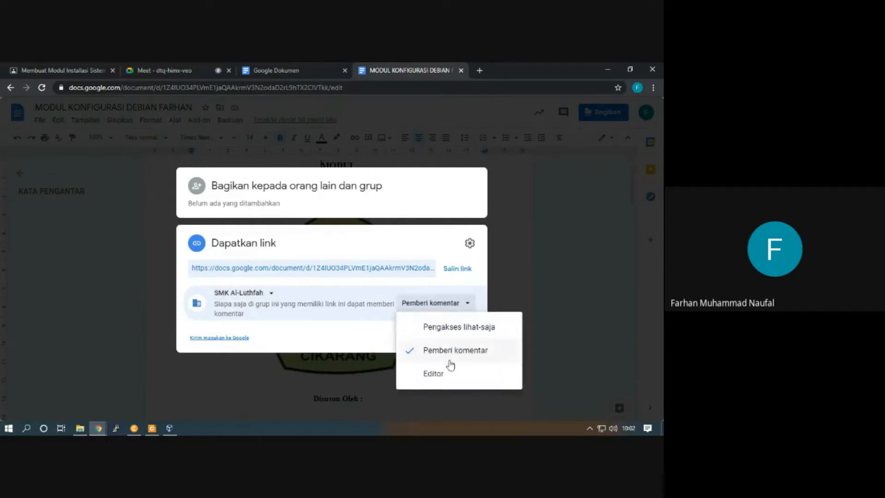
left_click(453, 351)
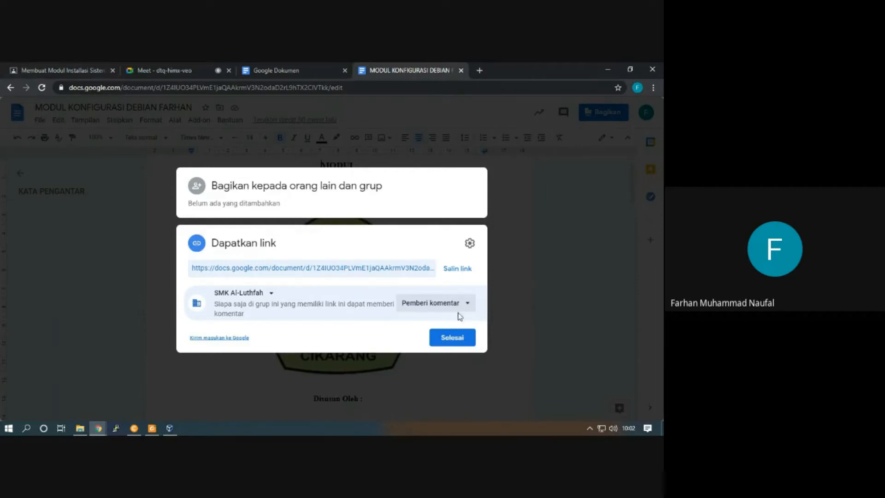
left_click(453, 338)
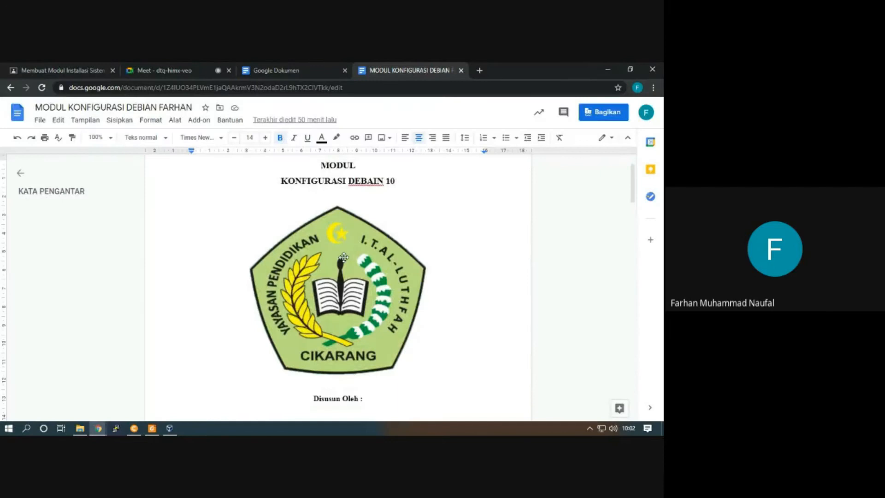
Open the student's Membuat Modul Installasi Sistem Operasi (Cover dan Kata Pengantar) document from the other Docs tab
left_click(291, 65)
scroll(276, 313, "down", 2)
left_click(284, 318)
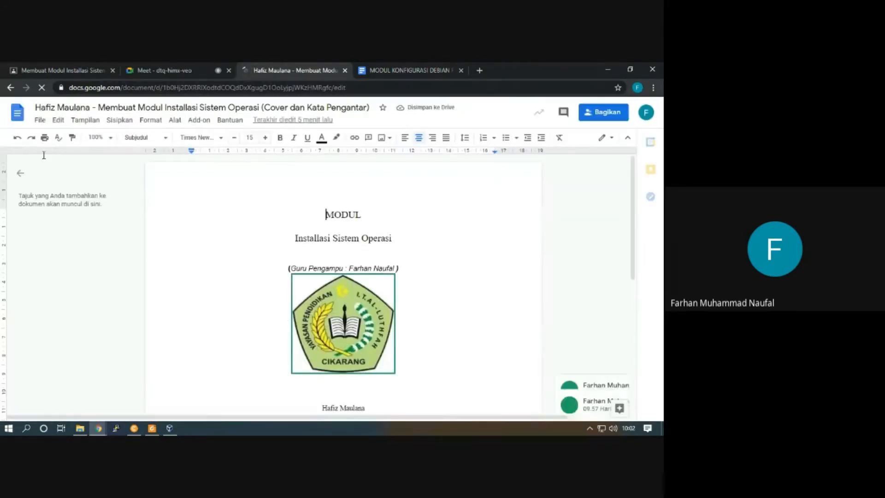
Change the student document's link access to SMK Al-Luthfah and leave the sharing settings
left_click(593, 115)
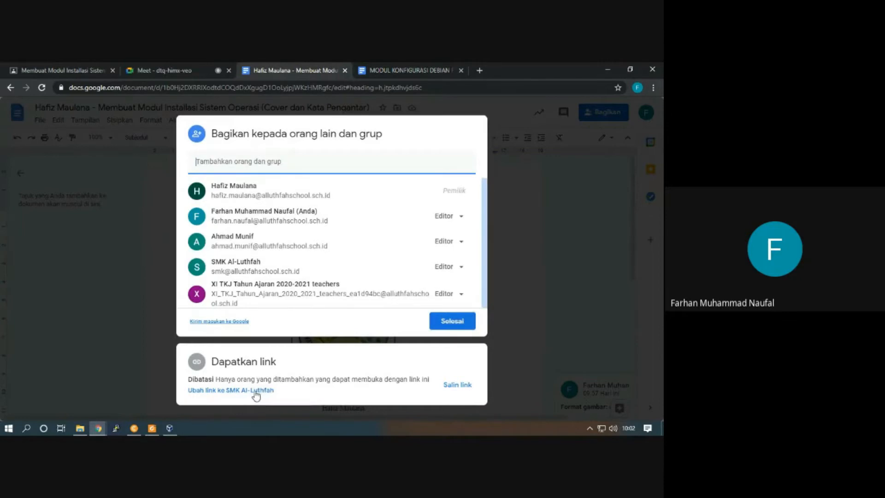
left_click(254, 391)
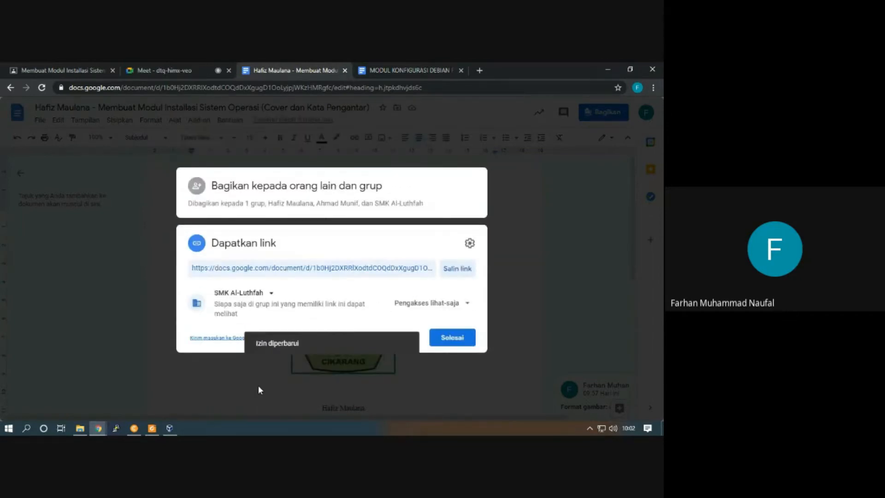
left_click(524, 281)
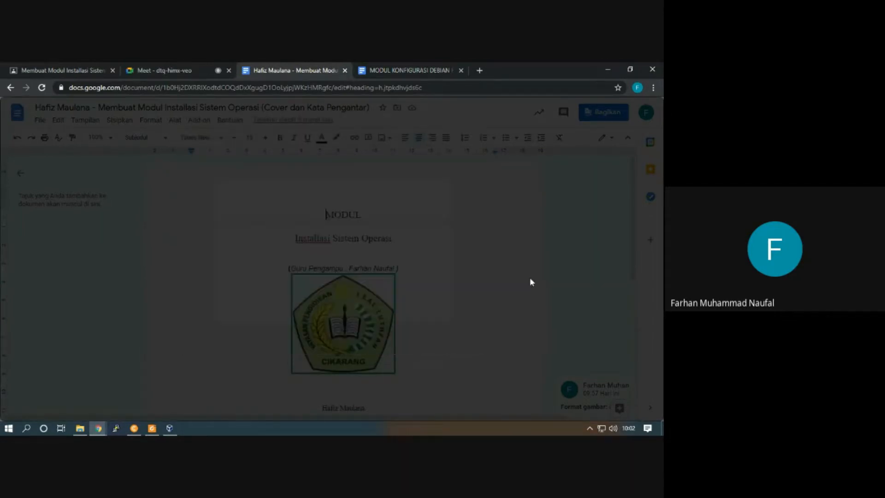
Set the student document's SMK Al-Luthfah link role to Pemberi komentar and finish sharing
scroll(429, 291, "down", 3)
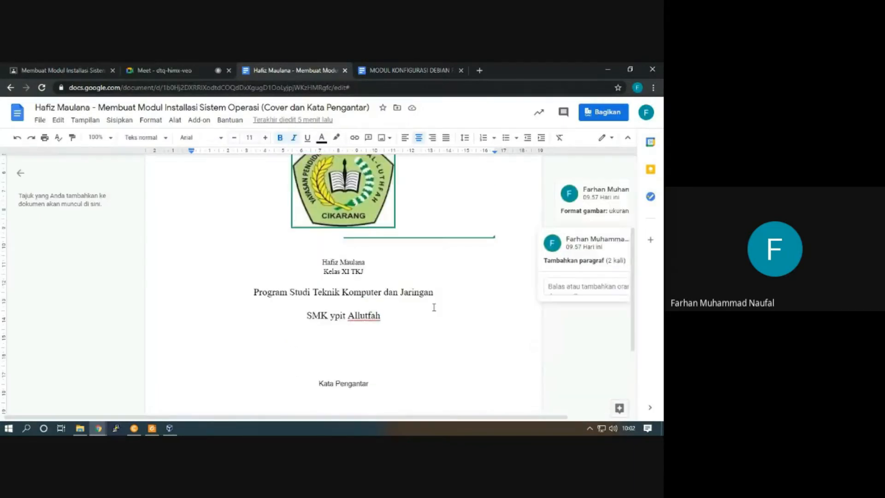
scroll(433, 308, "up", 2)
left_click(407, 199)
left_click(461, 214)
left_click(599, 115)
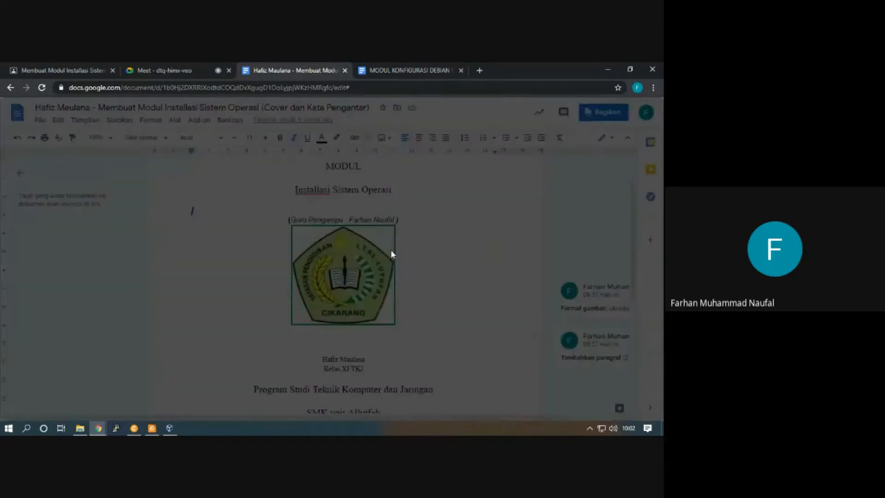
left_click(194, 391)
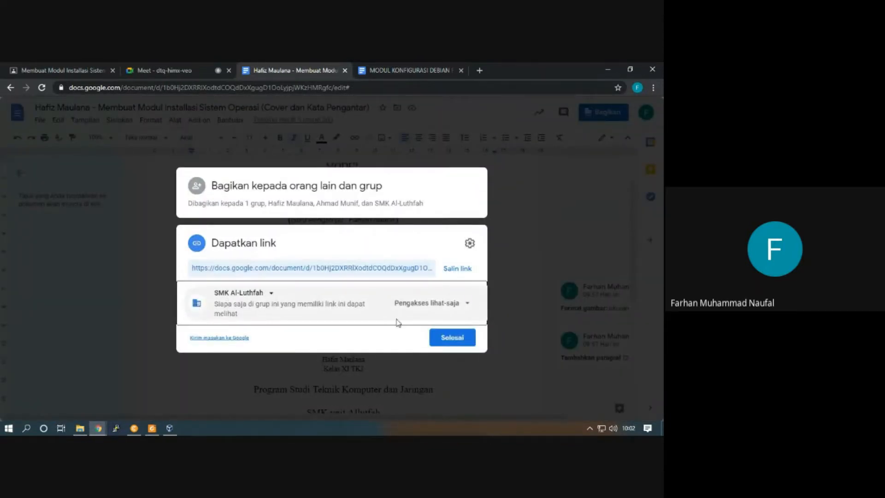
left_click(462, 303)
left_click(445, 352)
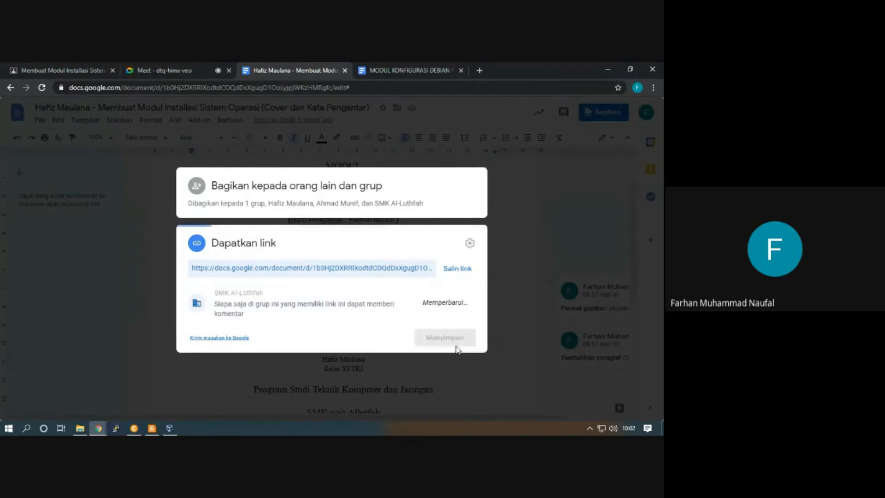
left_click(444, 337)
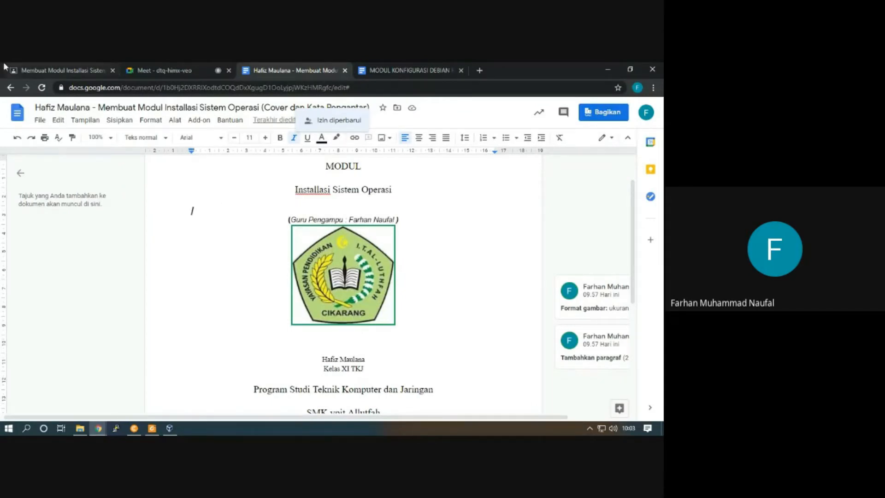
Check access to the Google Docs attachment of the submitted assignment in Classroom and close its tab
left_click(62, 70)
left_click(282, 257)
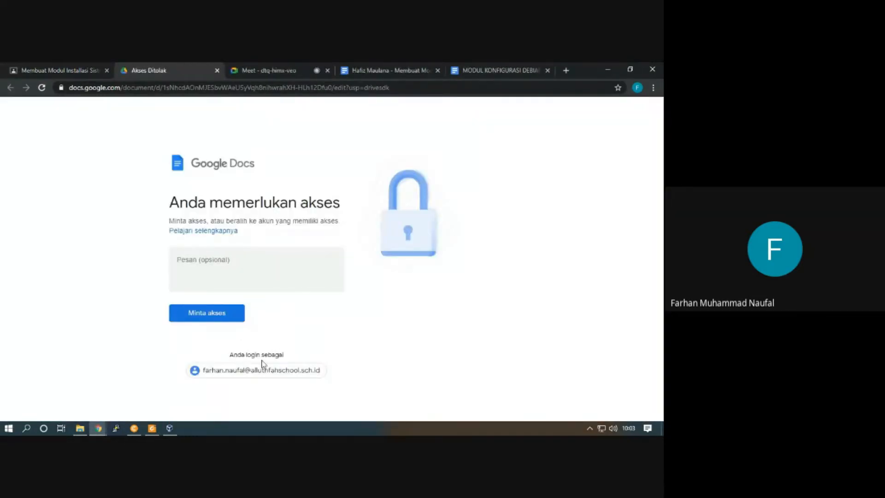
left_click(217, 70)
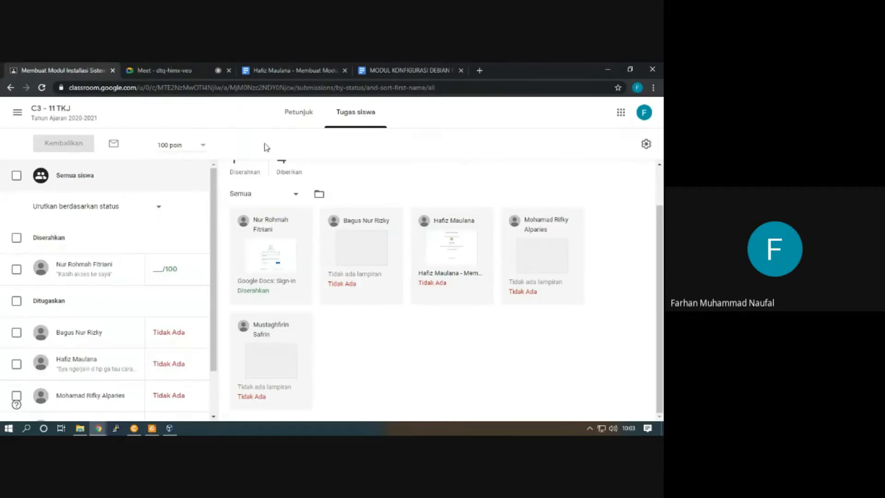
Switch to the Google Meet call, read the chat messages, and close the chat
left_click(187, 69)
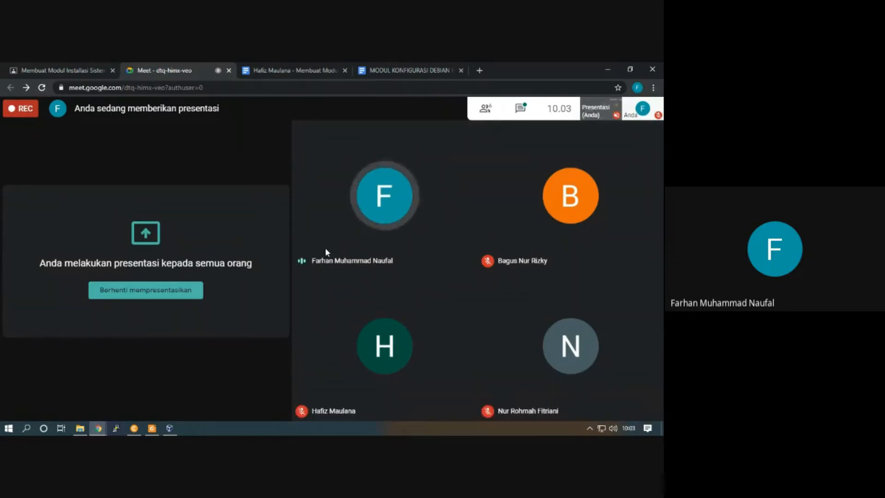
left_click(521, 109)
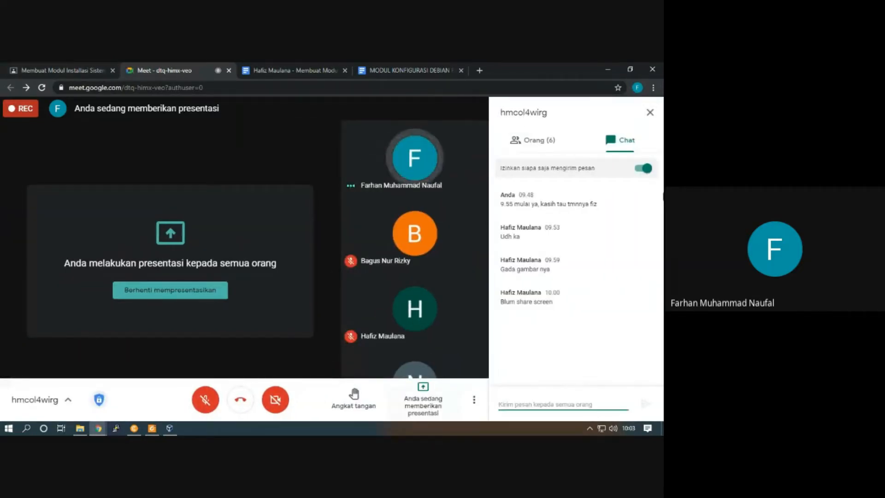
left_click(650, 112)
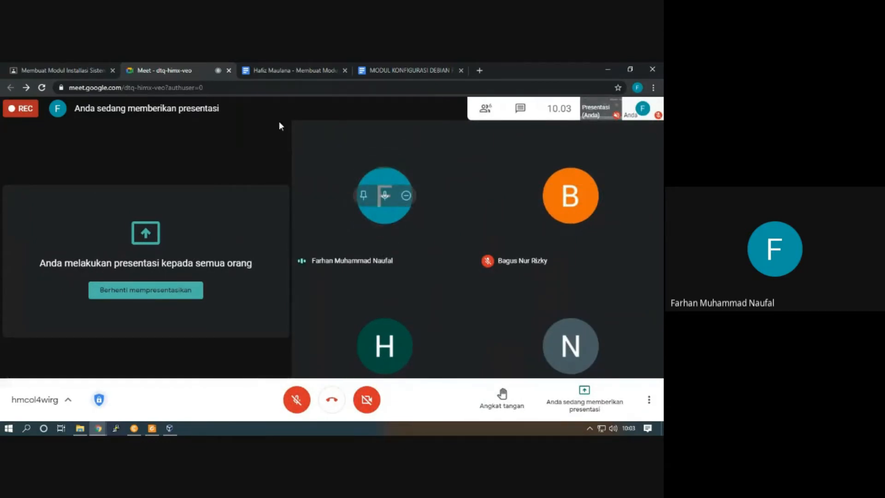
Switch to the student's Google Docs module and examine its cover page and school logo
left_click(279, 70)
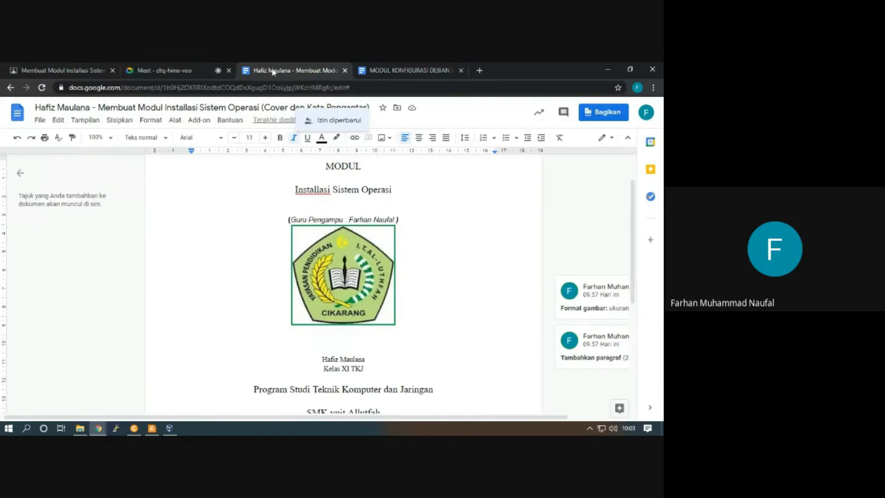
left_click(355, 272)
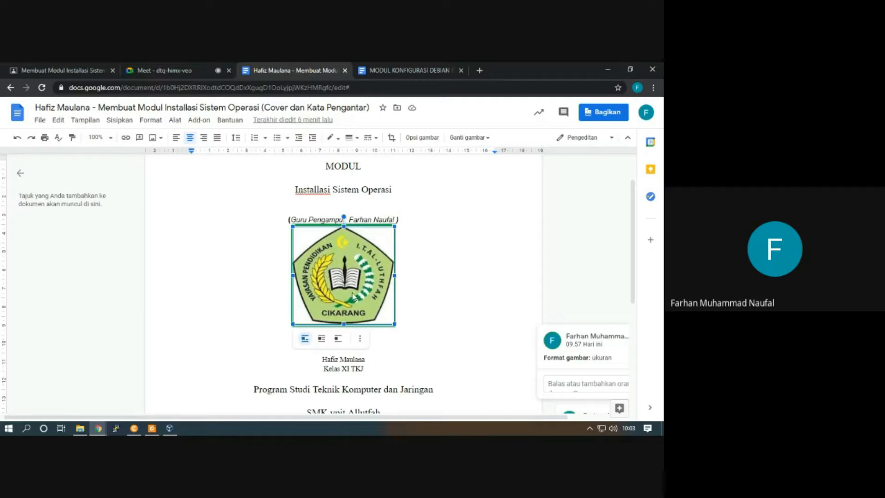
scroll(353, 296, "down", 4)
scroll(373, 299, "up", 3)
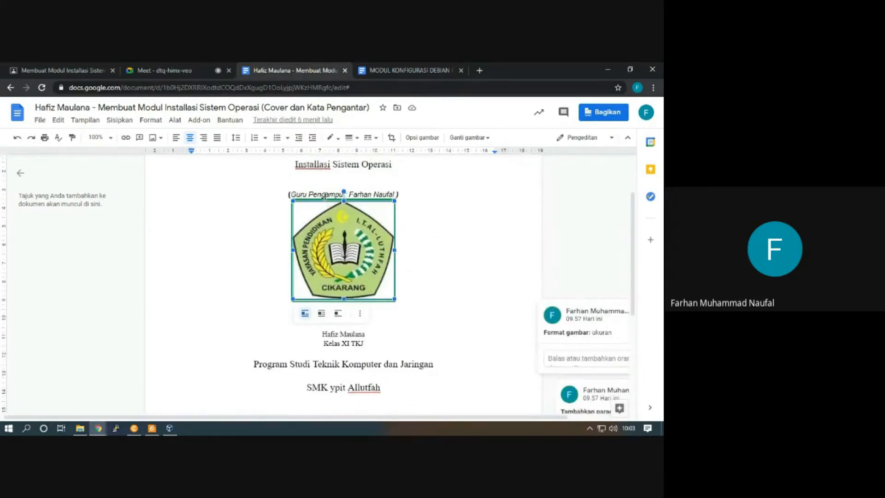
scroll(397, 258, "up", 2)
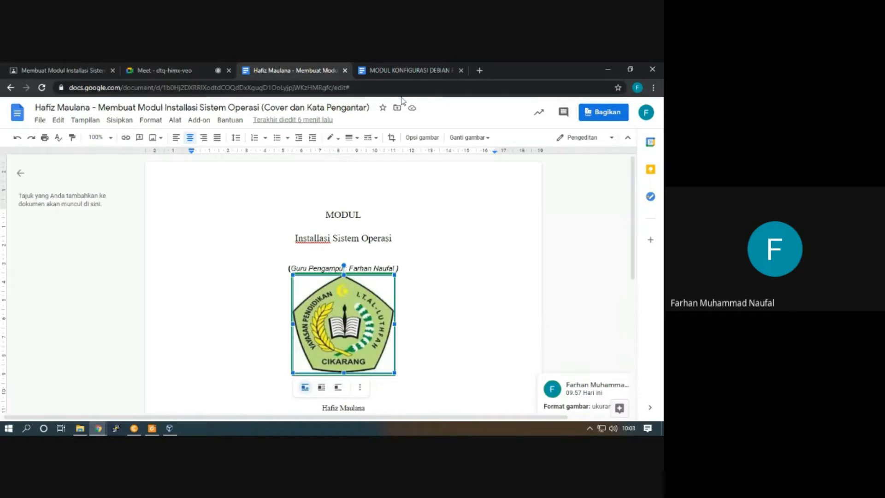
Examine the cover page of the Debian configuration module document and return to the student's document
left_click(397, 69)
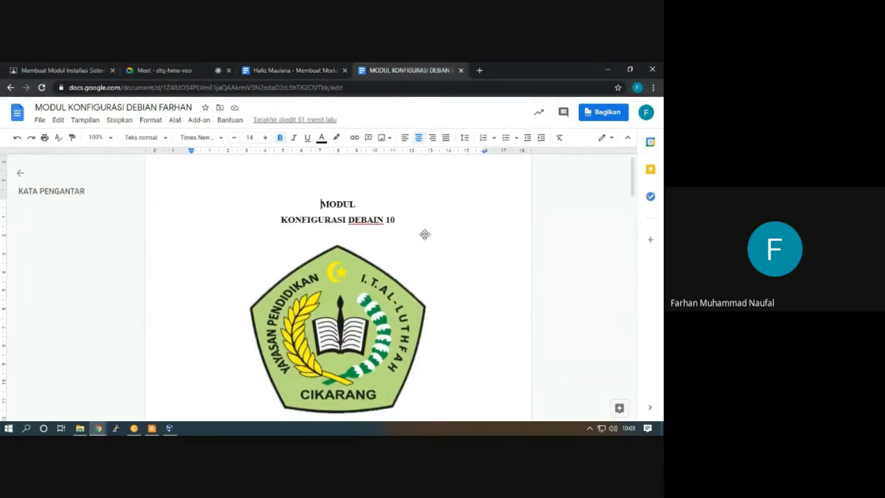
scroll(426, 235, "down", 10)
scroll(428, 240, "up", 10)
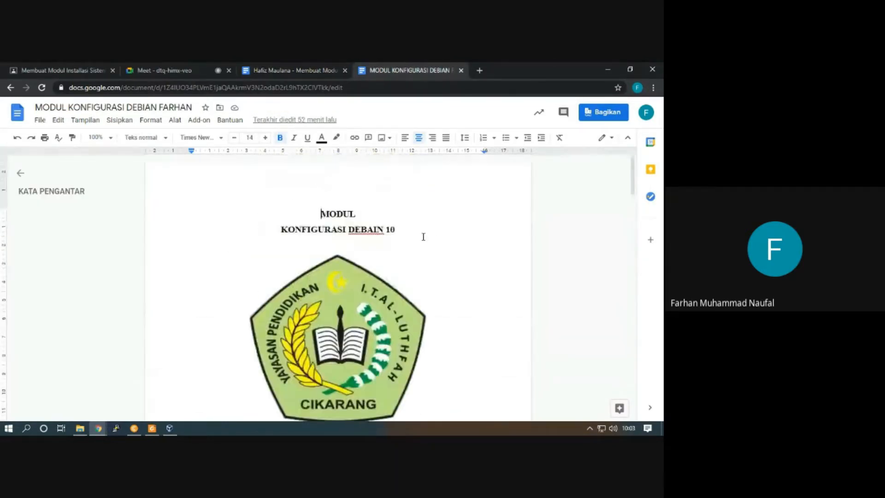
left_click(312, 69)
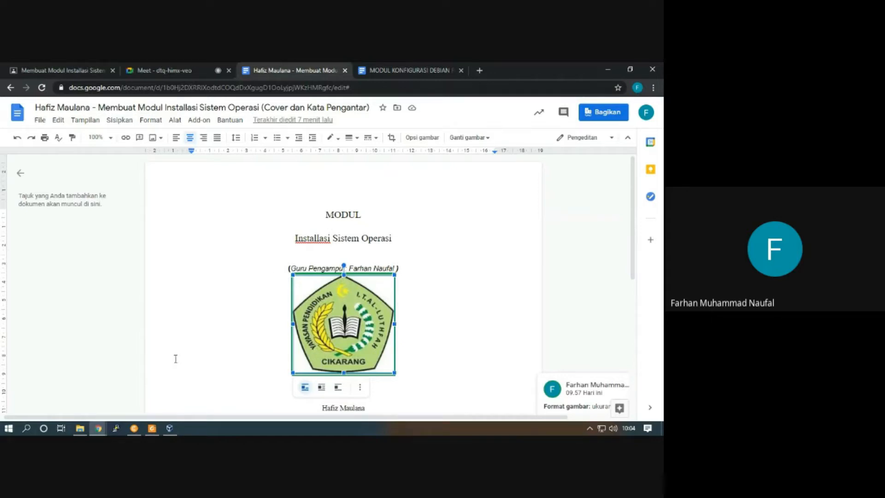
Switch to VirtualBox and begin a new virtual machine named Debian-10-Praktek with type Linux and version Debian (64-bit)
left_click(171, 432)
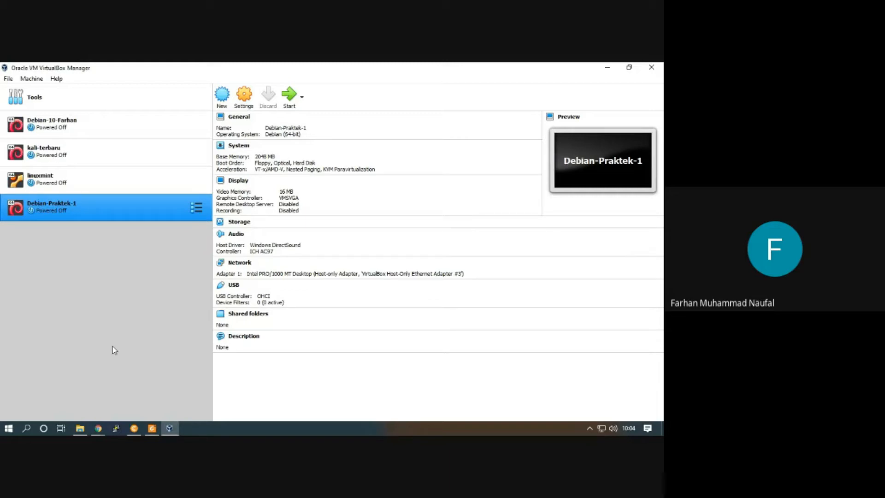
left_click(223, 97)
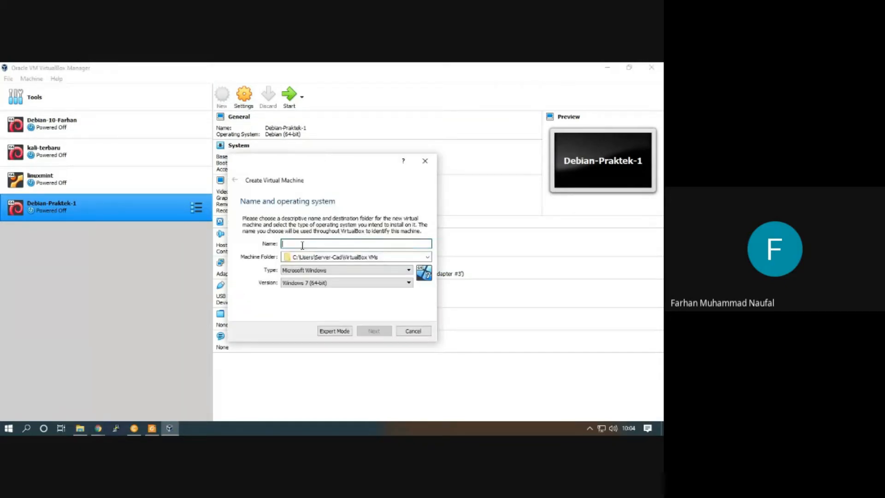
type("Debian-10")
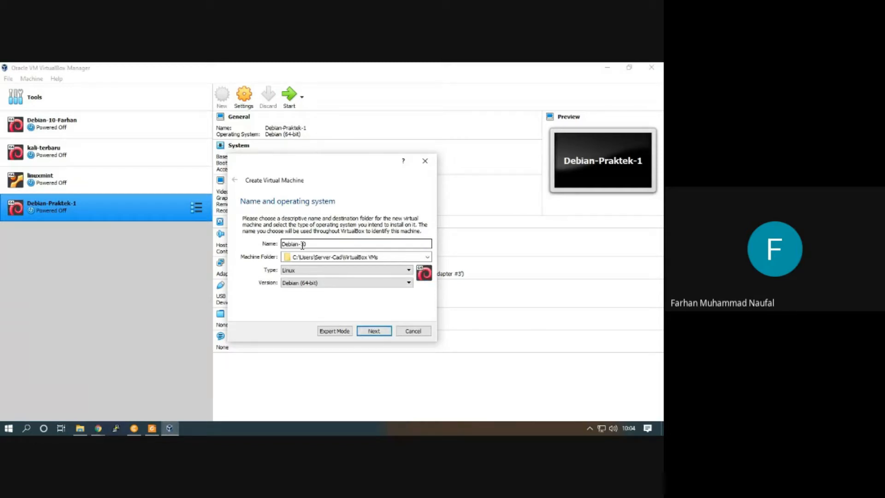
type("-")
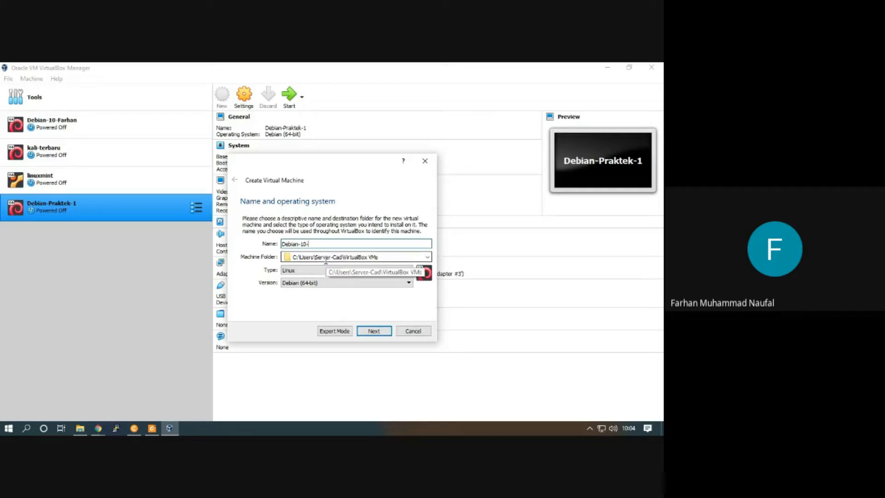
type("Praktek")
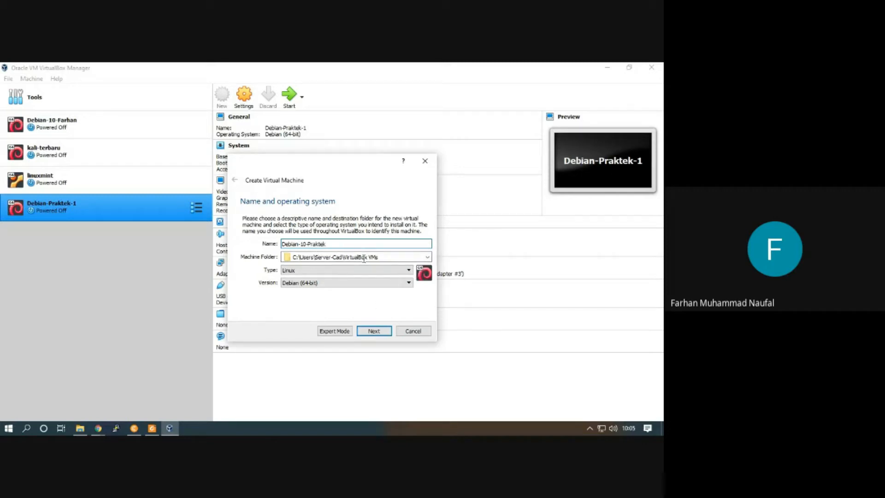
left_click(316, 272)
left_click(297, 284)
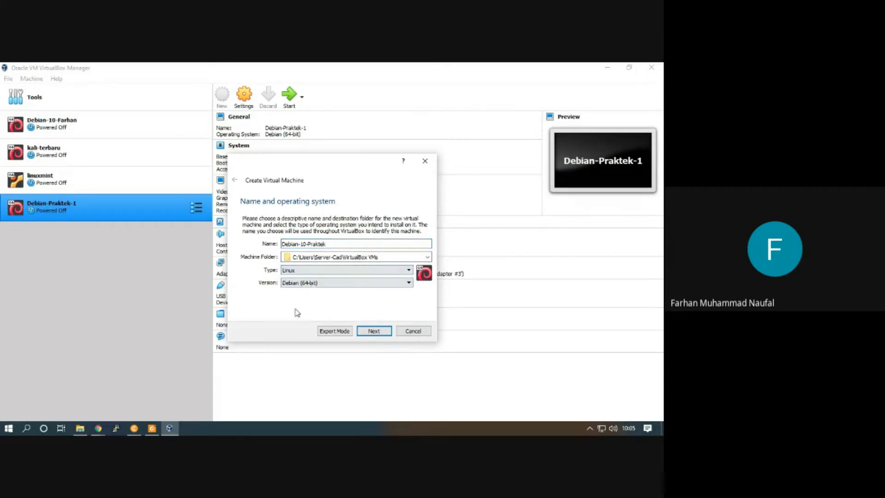
left_click(380, 336)
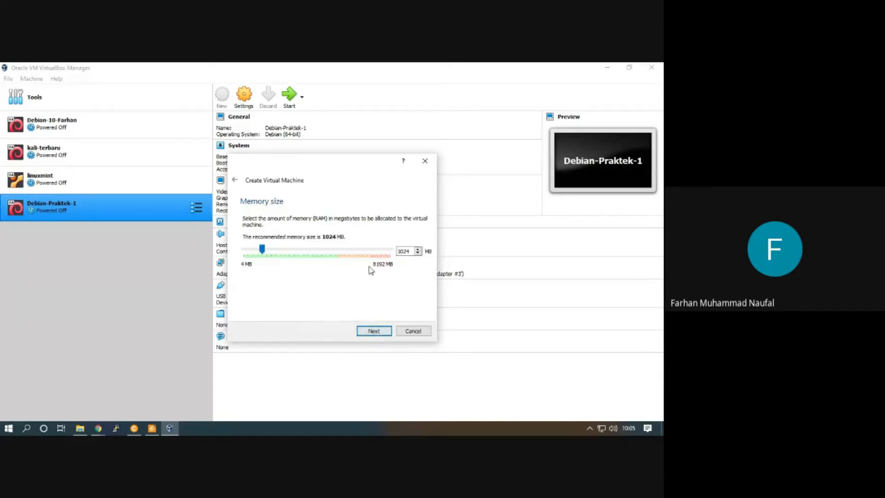
Finish creating the machine with 1024 MB of memory and a new dynamically allocated VDI hard disk
left_click(364, 331)
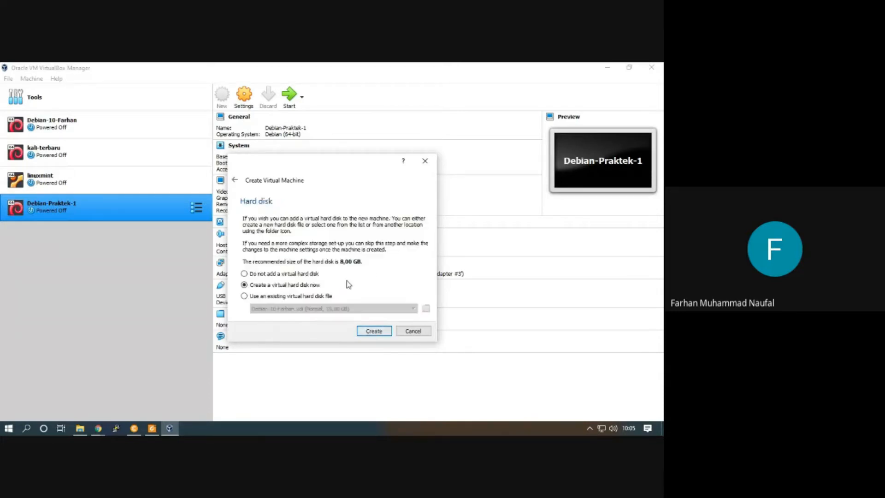
left_click(371, 331)
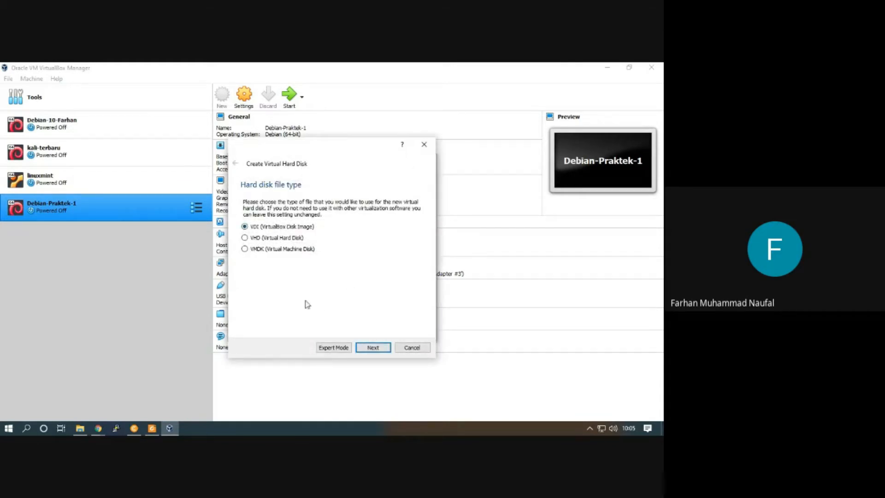
left_click(369, 347)
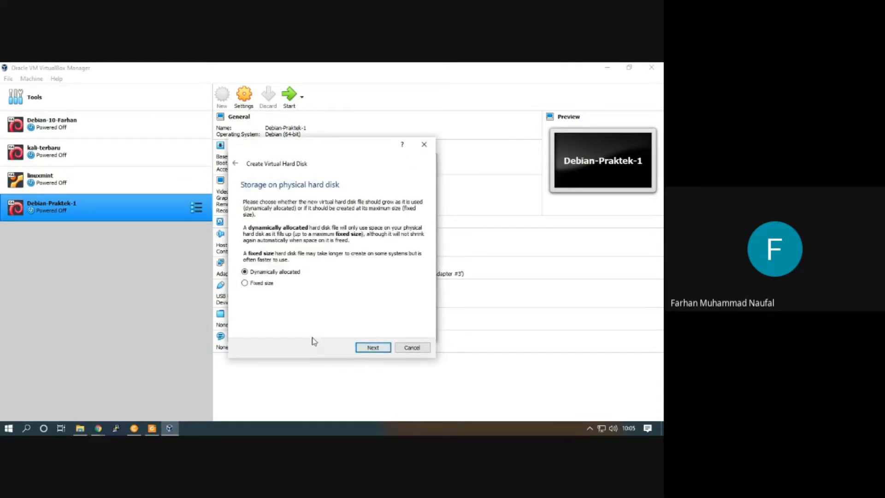
left_click(368, 348)
left_click(368, 348)
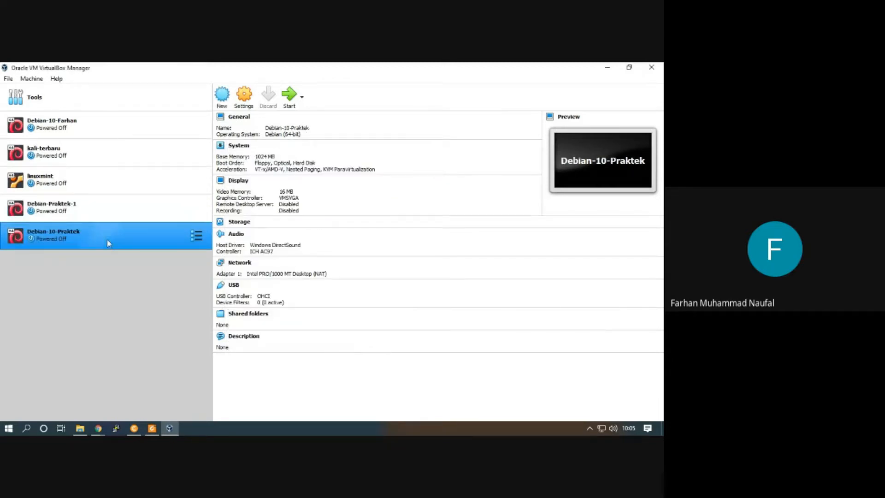
Compare the configuration summaries of the Debian-Praktek-1 and Debian-10-Praktek machines
left_click(75, 208)
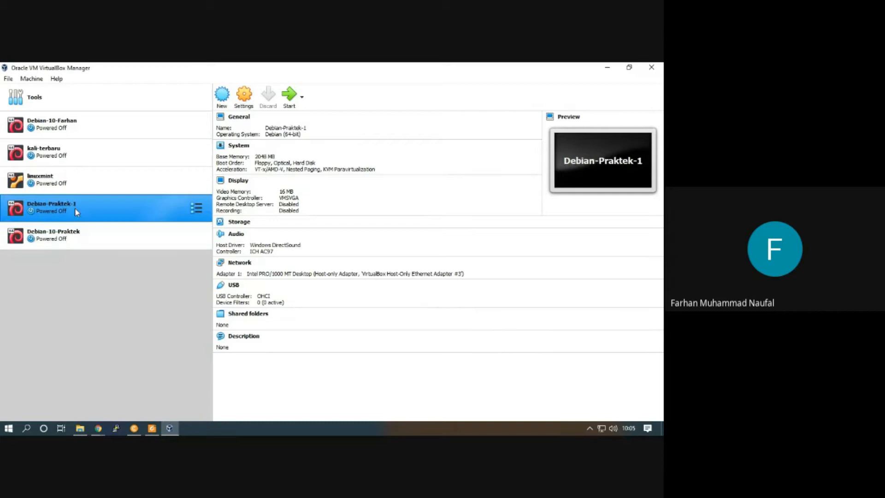
left_click(69, 234)
left_click(77, 206)
left_click(65, 235)
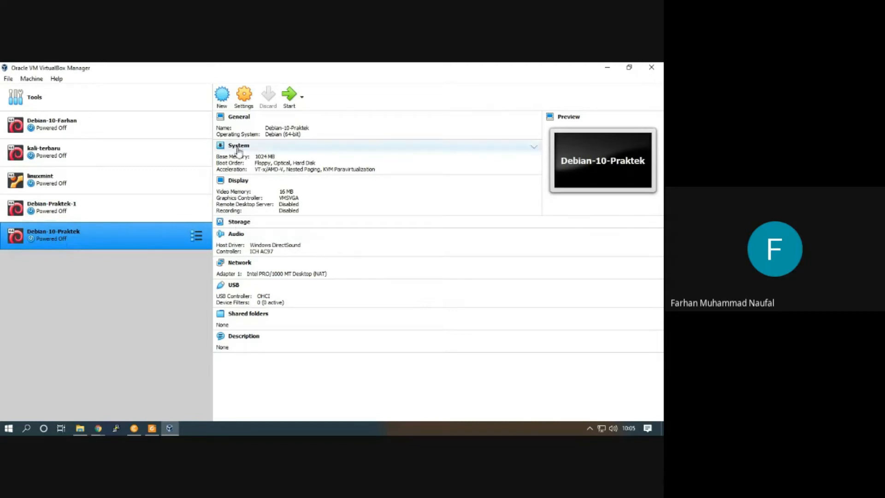
Set network Adapter 1 of Debian-10-Praktek to Not attached in the machine's settings
left_click(243, 99)
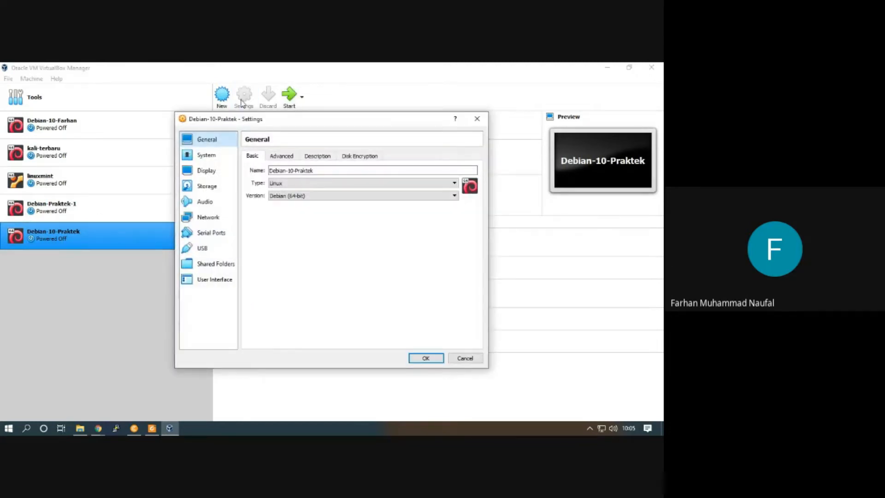
left_click(211, 218)
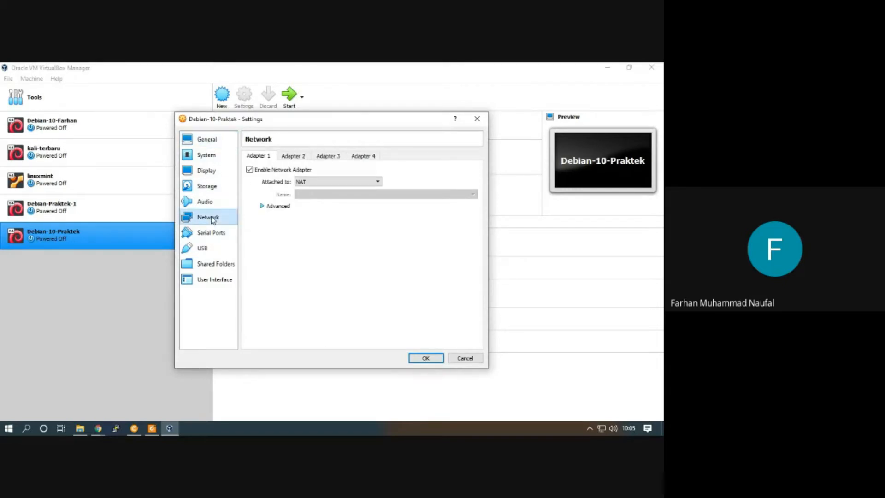
left_click(317, 182)
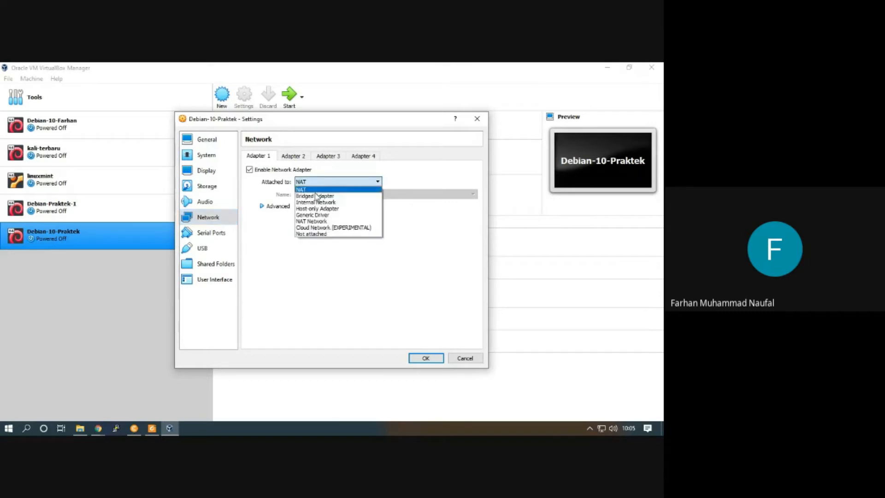
left_click(315, 235)
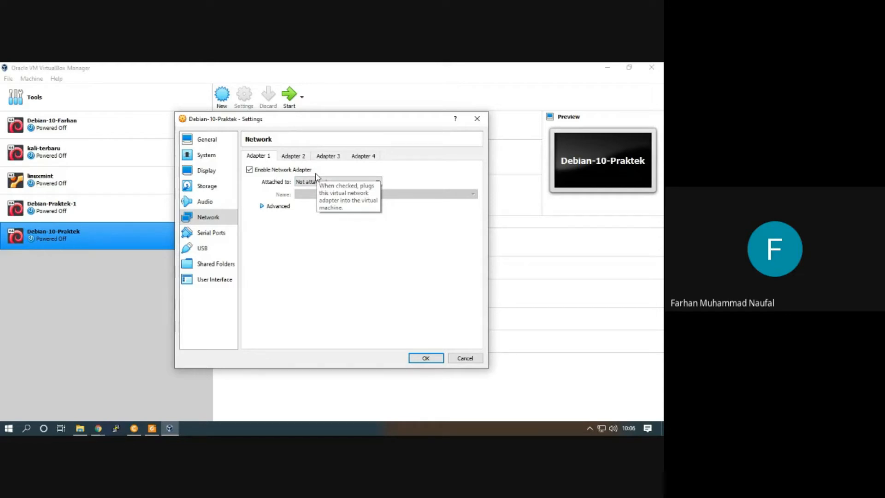
Load debian-10.5.0-i386-netinst.iso into the empty IDE optical drive, recheck the network adapter, and save the machine settings
left_click(210, 186)
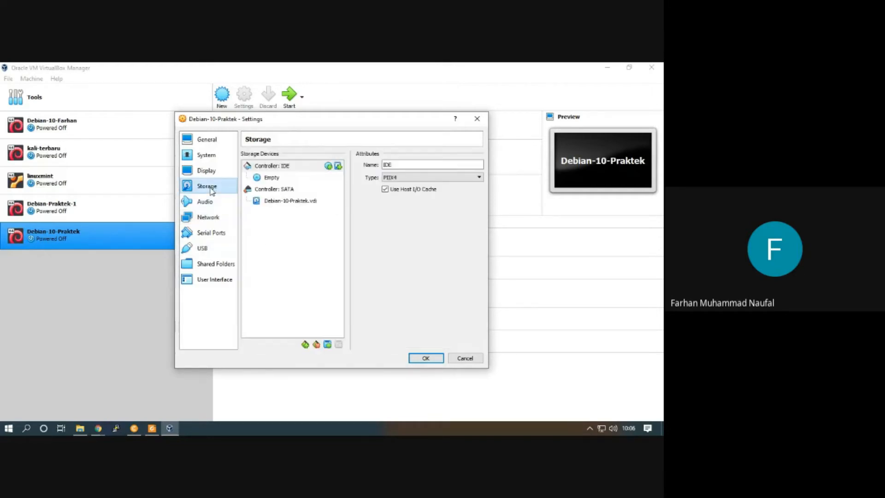
left_click(271, 178)
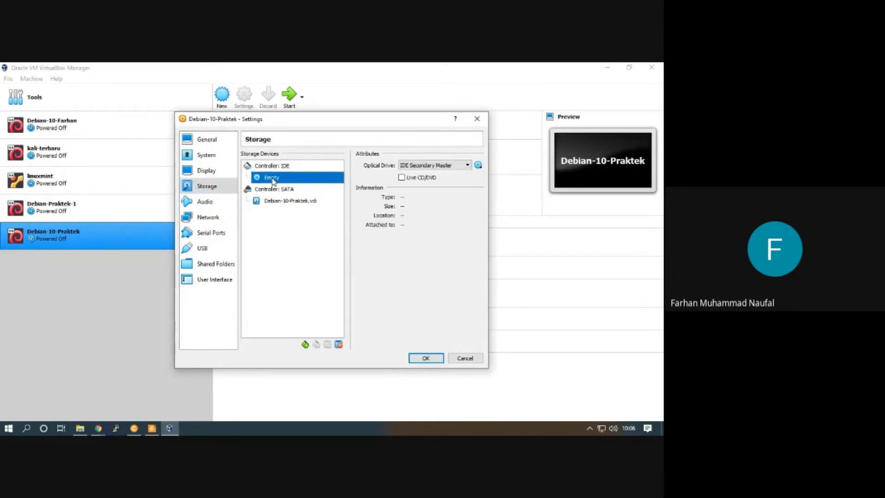
left_click(479, 165)
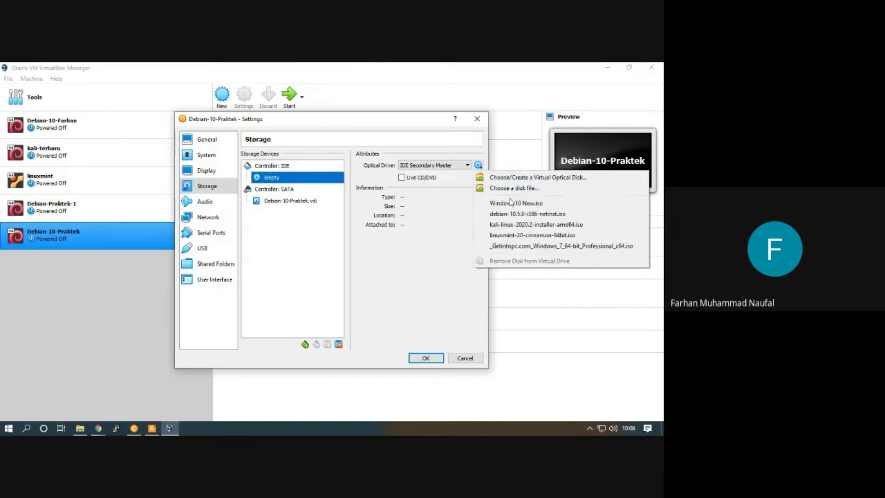
left_click(518, 215)
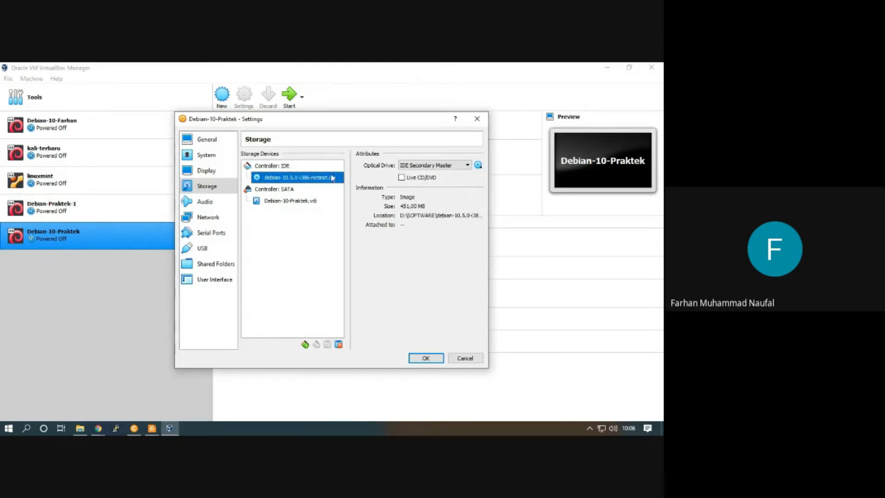
left_click(209, 219)
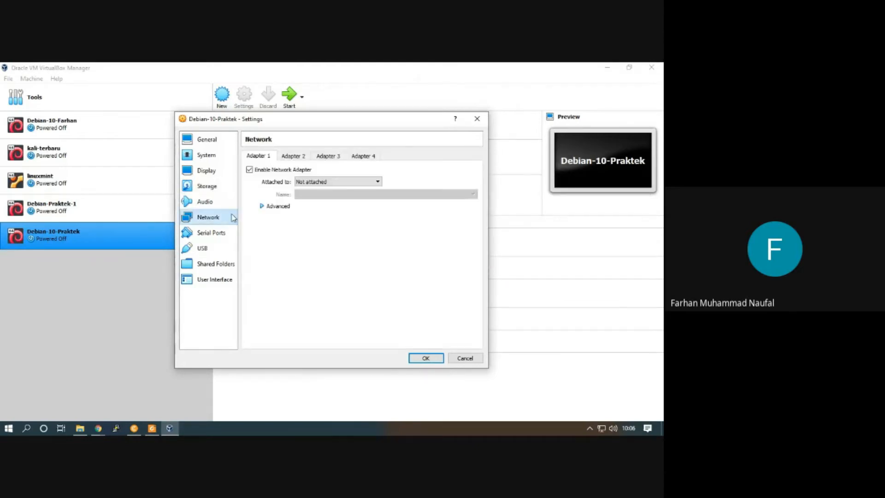
left_click(431, 362)
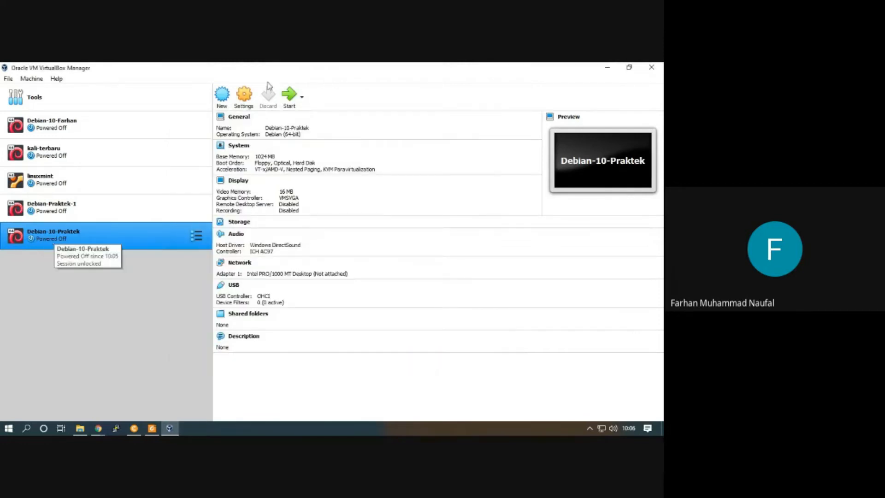
Start Debian-10-Praktek with debian-10.5.0-i386-netinst.iso as the start-up disk and dismiss the keyboard capture notice
left_click(290, 95)
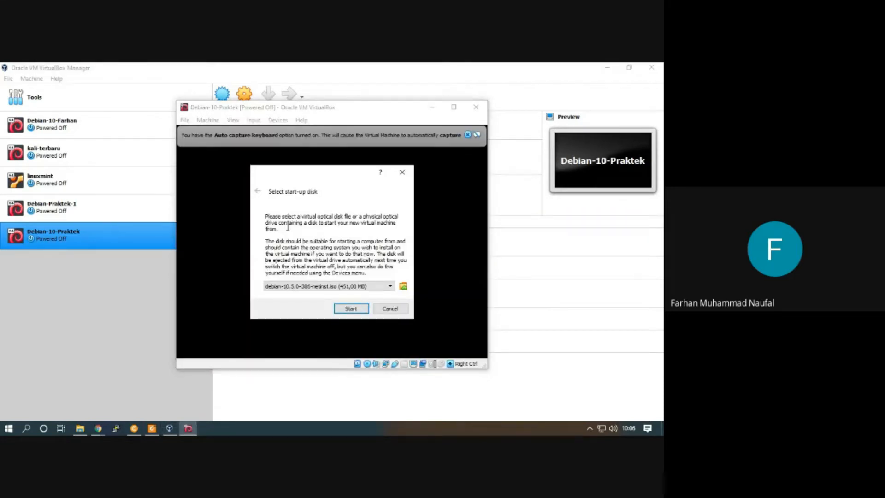
left_click(358, 286)
left_click(349, 301)
left_click(351, 309)
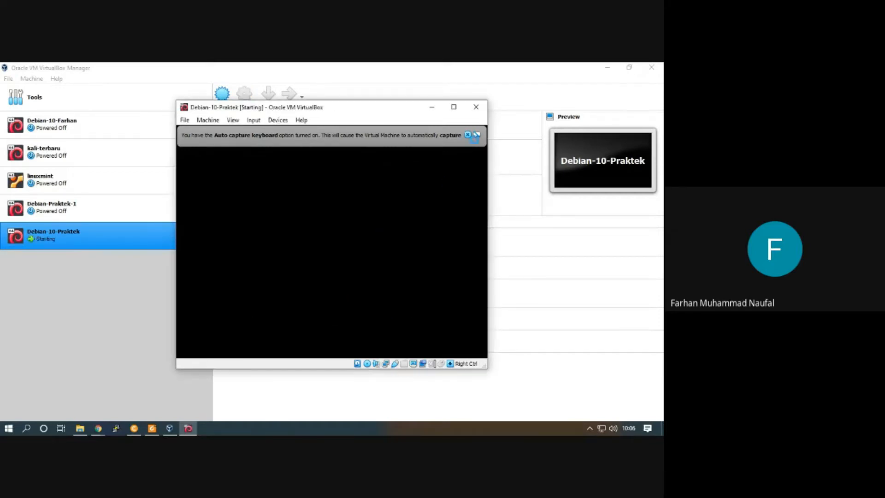
left_click(467, 135)
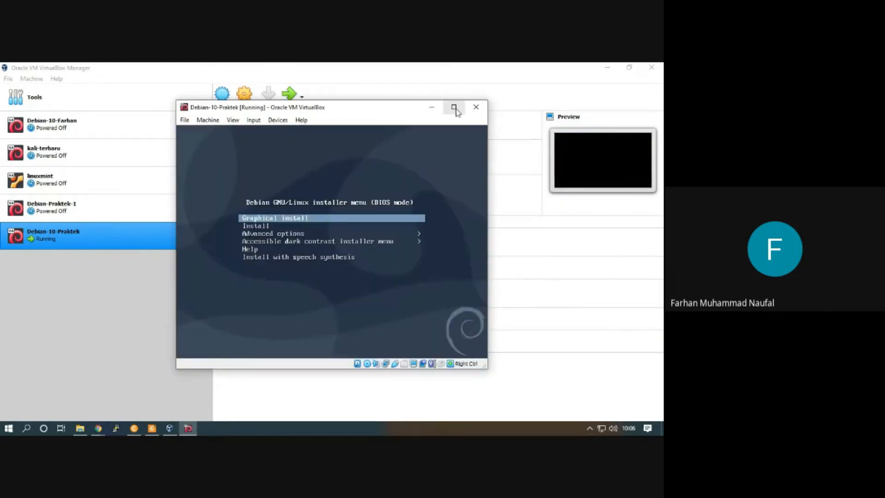
Maximize the Debian-10-Praktek machine window and switch it to scaled mode so the guest display fills the screen
left_click(454, 108)
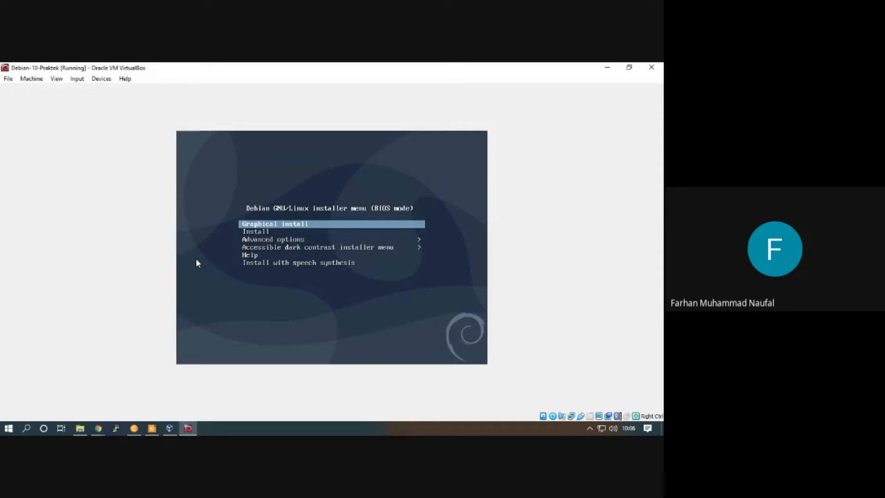
key("Control_R+c")
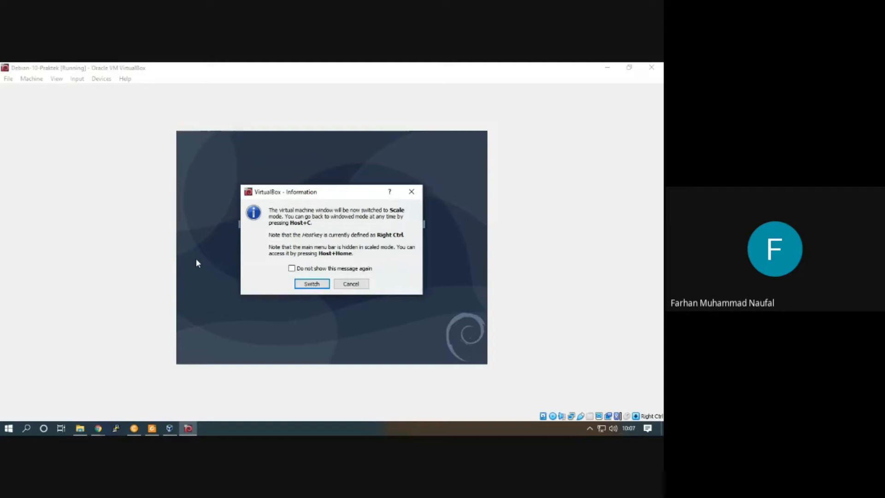
left_click(313, 285)
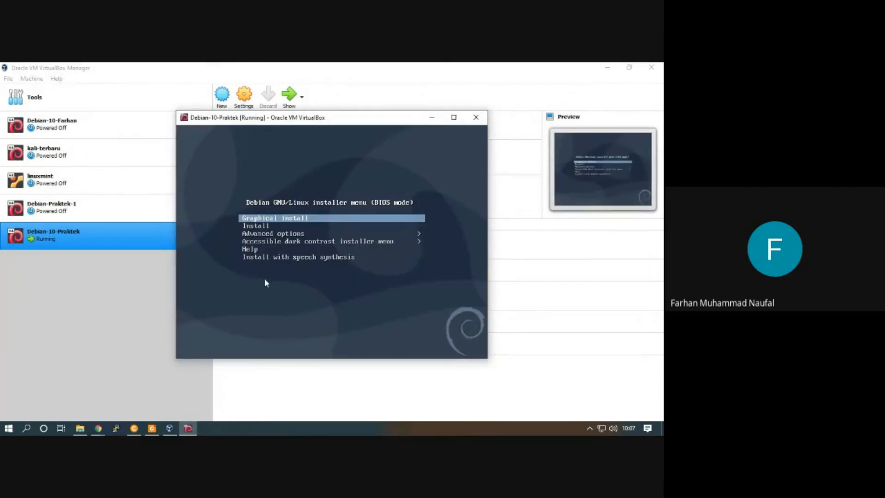
left_click(454, 117)
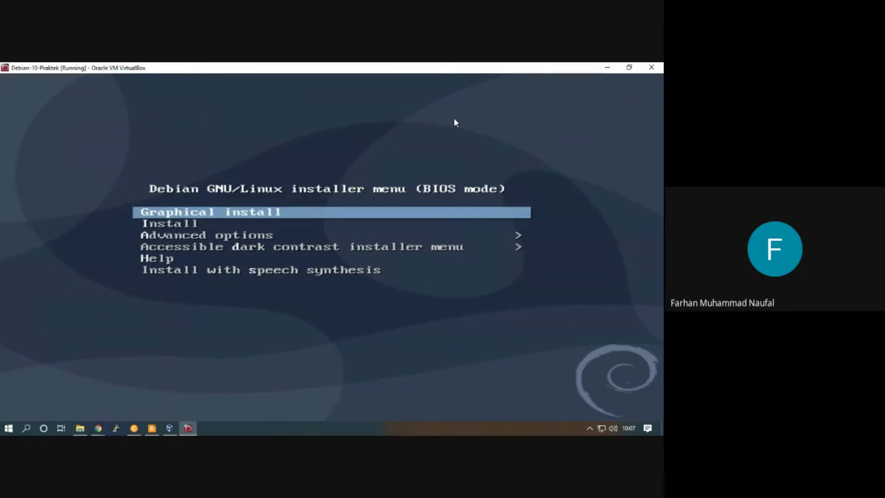
Start the text-mode Install entry from the Debian installer menu and dismiss the mouse pointer integration notice
key("Down")
key("Up")
key("Down")
key("Down")
key("Up")
key("Up")
key("Down")
key("Down")
key("Down")
key("Up")
key("Up")
key("Down")
key("Up")
key("Up")
key("Down")
key("Up")
key("Down")
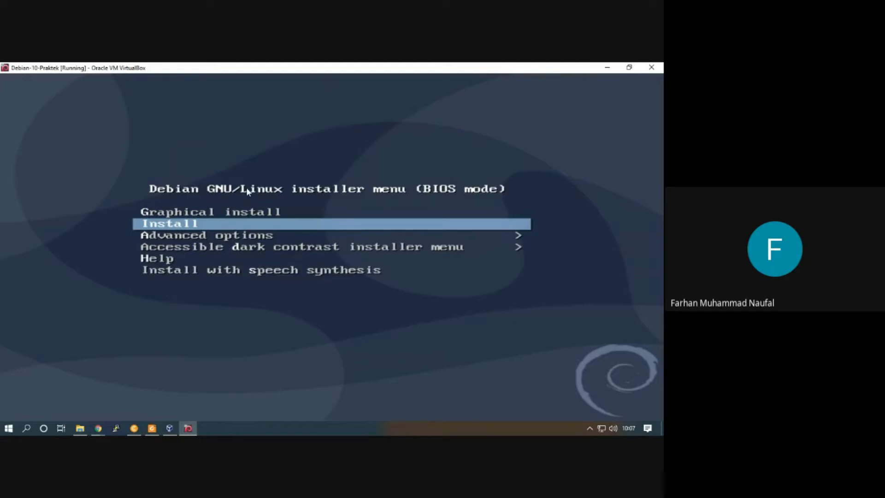
key("Return")
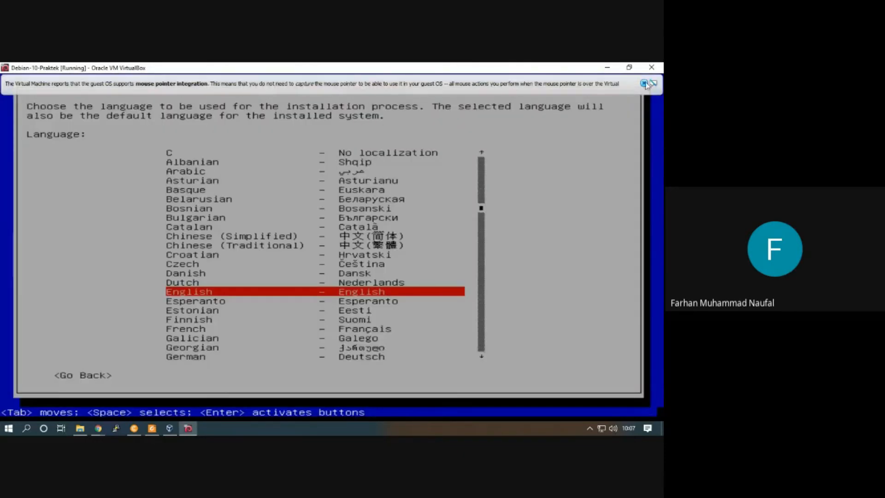
left_click(644, 83)
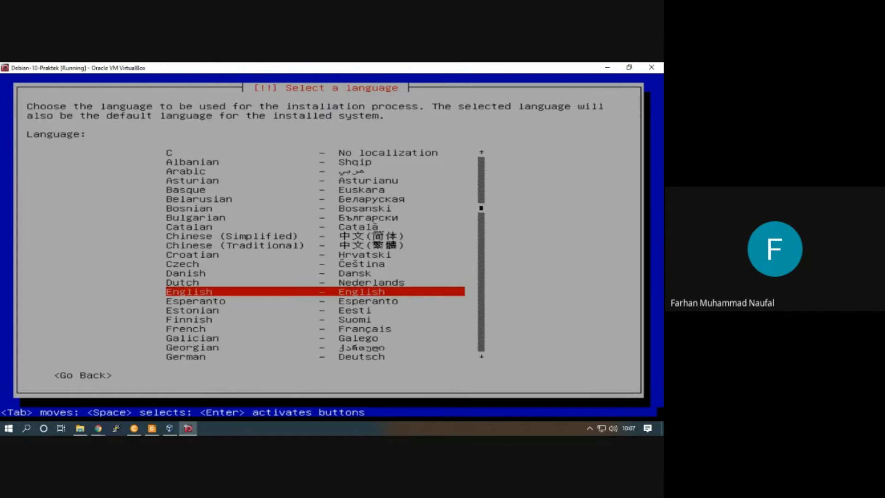
Choose English as the installation language and "other" as the location to reach the continent list
key("Return")
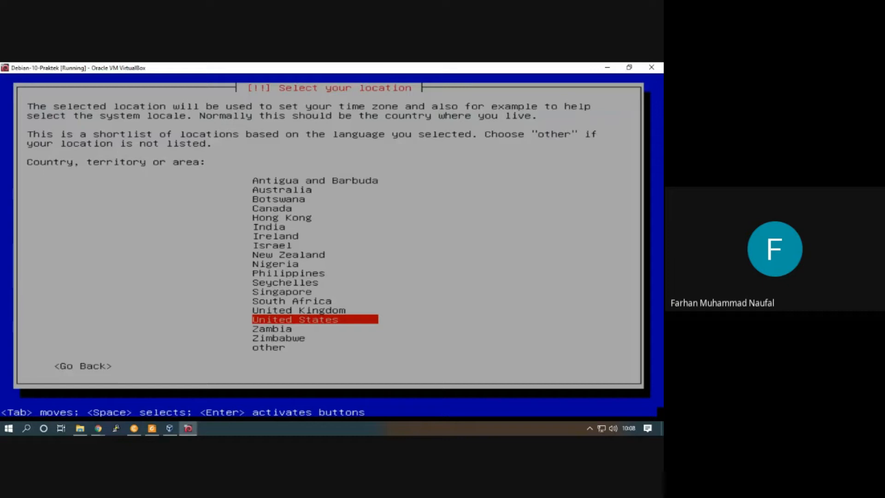
key("Up")
key("Up")
key("Up")
key("Up")
key("Up")
key("Up")
key("Up")
key("Up")
key("Up")
key("Up")
key("Up")
key("Up")
key("Up")
key("Up")
key("Up")
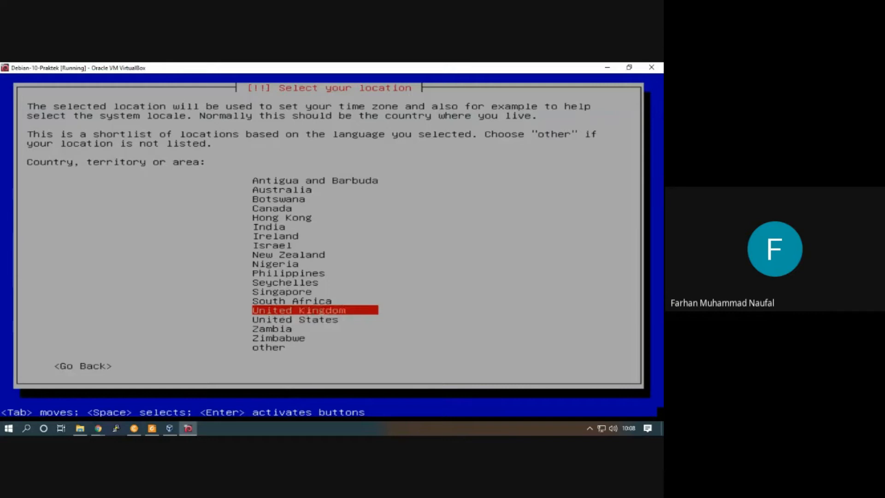
key("Down")
key("Down")
key("Down")
key("Down")
key("Down")
key("Down")
key("Down")
key("Down")
key("Down")
key("Down")
key("Down")
key("Down")
key("Down")
key("Down")
key("Down")
key("Down")
key("Down")
key("Down")
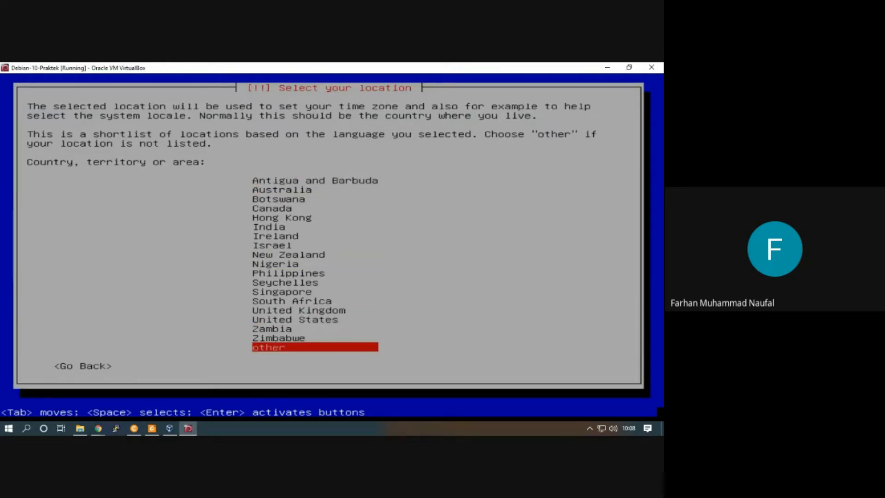
key("Return")
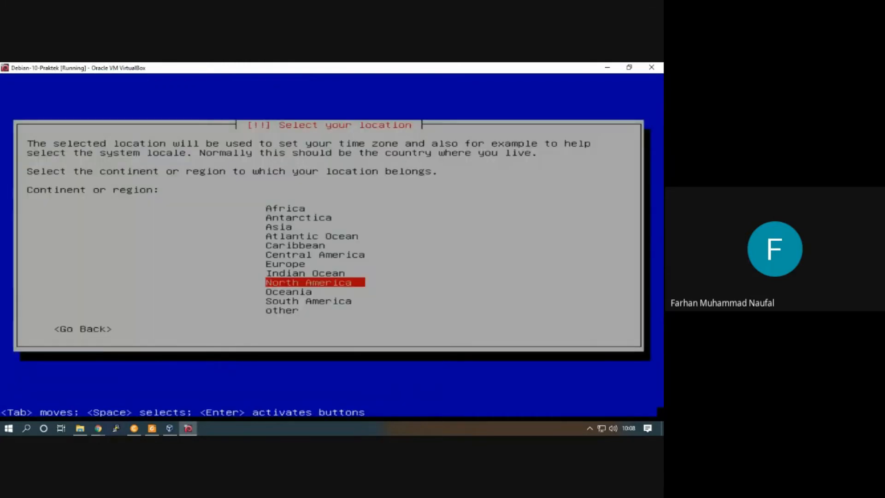
Select Asia as the continent or region for the system's location
key("Up")
key("Up")
key("Up")
key("Up")
key("Up")
key("Up")
key("Up")
key("Up")
key("Down")
key("Down")
key("Down")
key("Down")
key("Down")
key("Down")
key("Down")
key("Down")
key("Down")
key("Down")
key("Down")
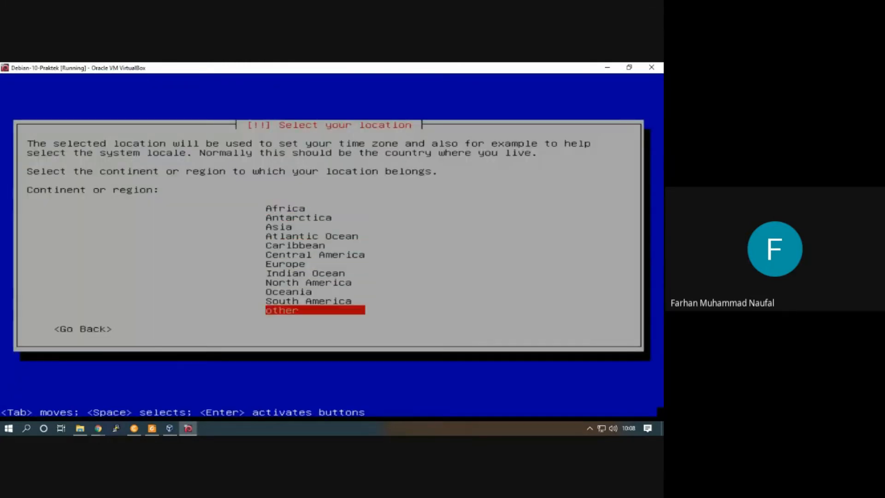
key("Home")
key("Down")
key("Down")
key("Down")
key("Down")
key("Down")
key("Down")
key("Down")
key("Down")
key("Down")
key("Down")
key("Down")
key("Up")
key("Up")
key("Up")
key("Up")
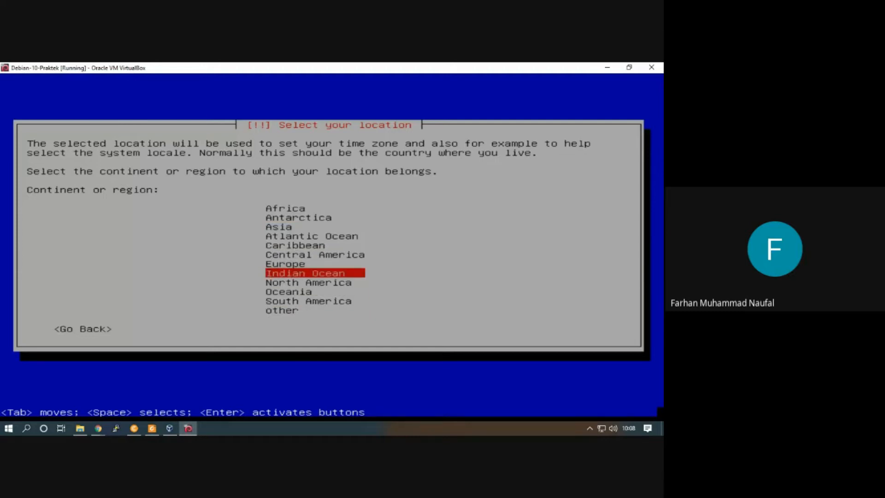
key("Up")
key("Up")
key("Up")
key("Up")
key("Up")
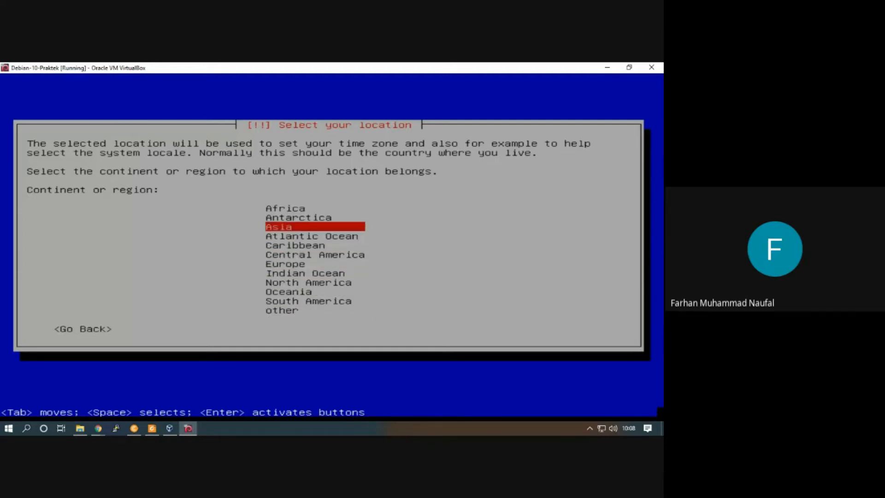
key("Return")
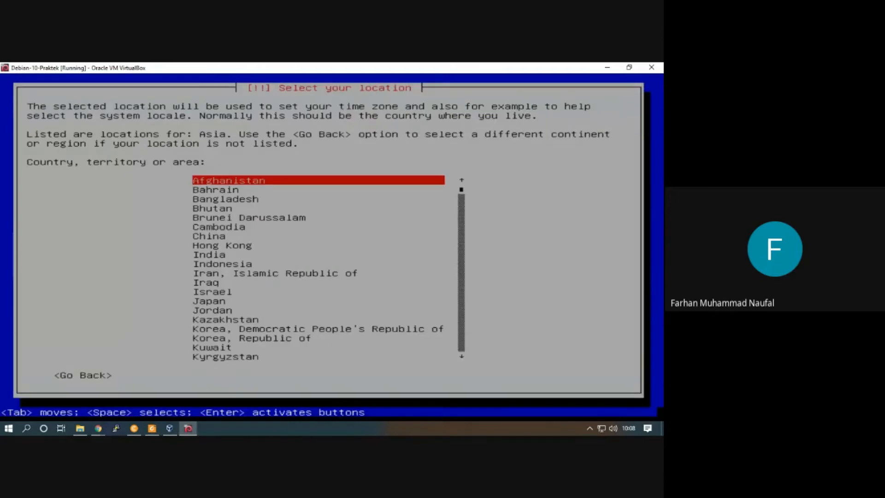
Select Indonesia as the country for the system's location
key("Down")
key("Down")
key("Down")
key("Down")
key("Down")
key("Down")
key("Down")
key("Down")
key("Down")
key("Down")
key("Down")
key("Up")
key("Up")
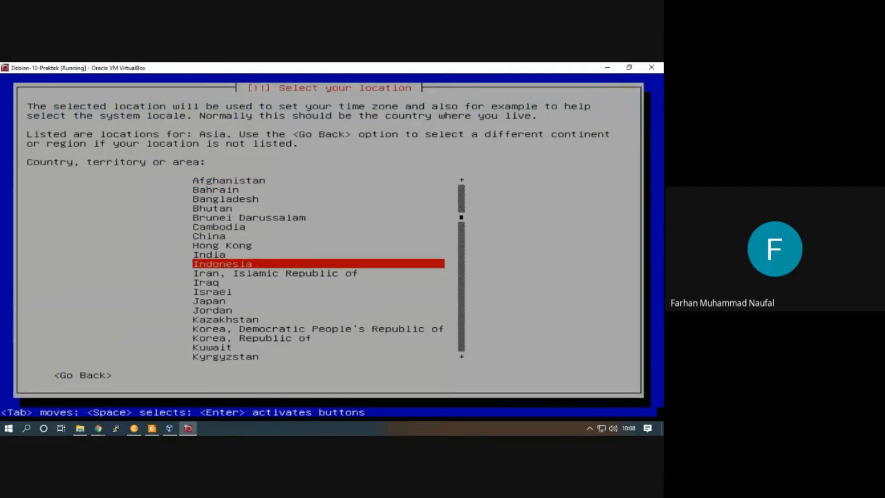
key("Return")
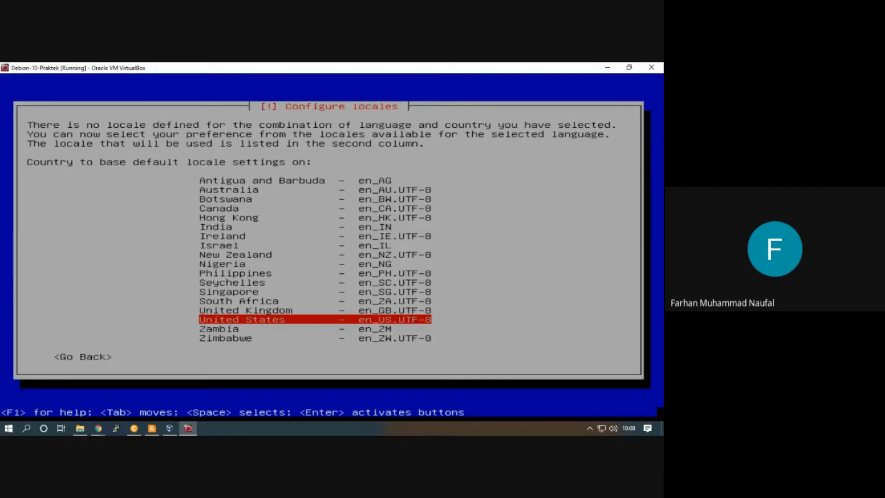
Base the default locale on United States (en_US.UTF-8) and use the American English keymap
key("Return")
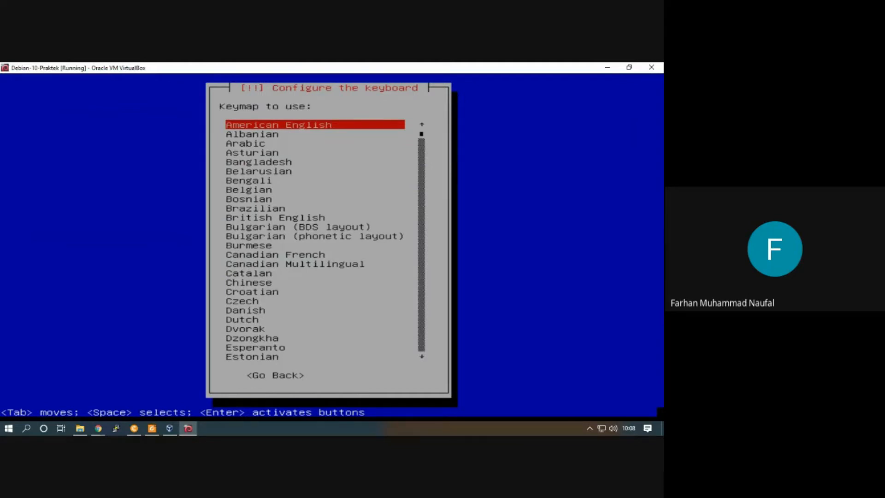
key("Return")
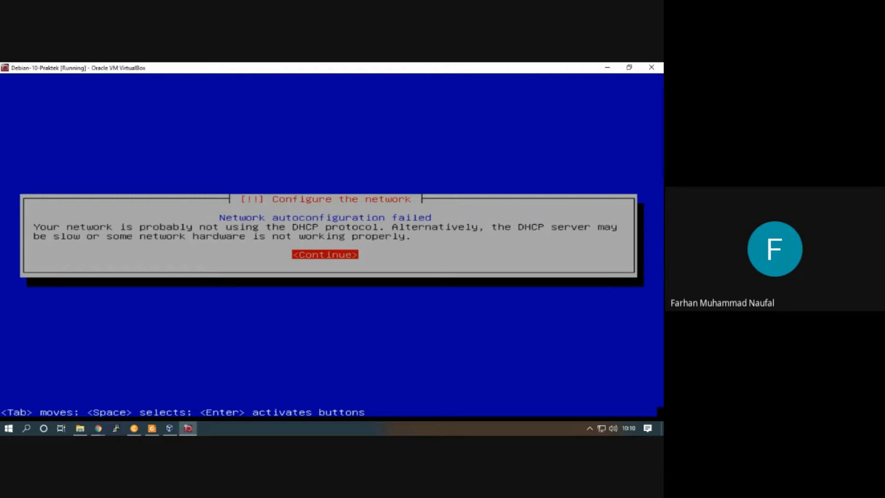
Choose not to configure the network at this time and accept debian as the hostname
key("Return")
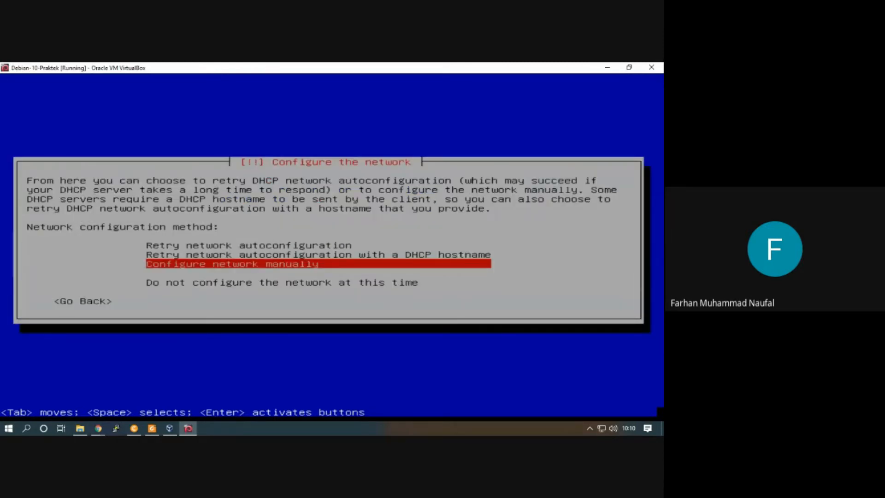
key("Up")
key("Up")
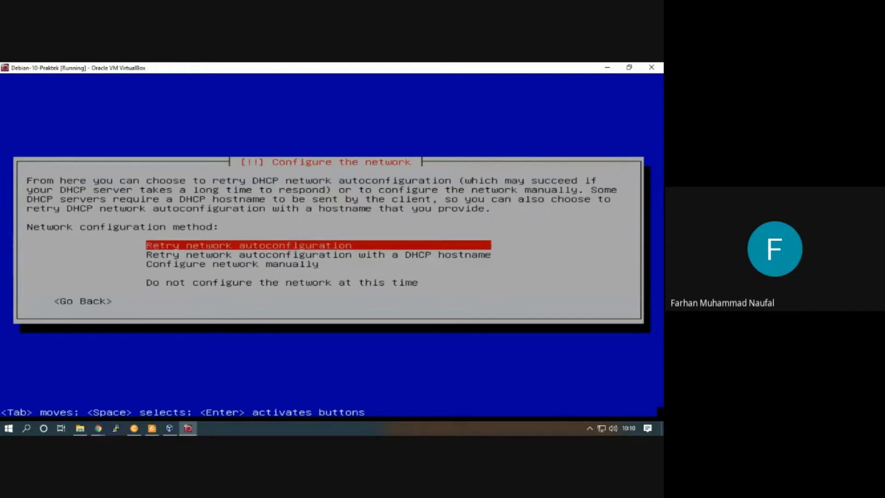
key("Down")
key("Down")
key("Down")
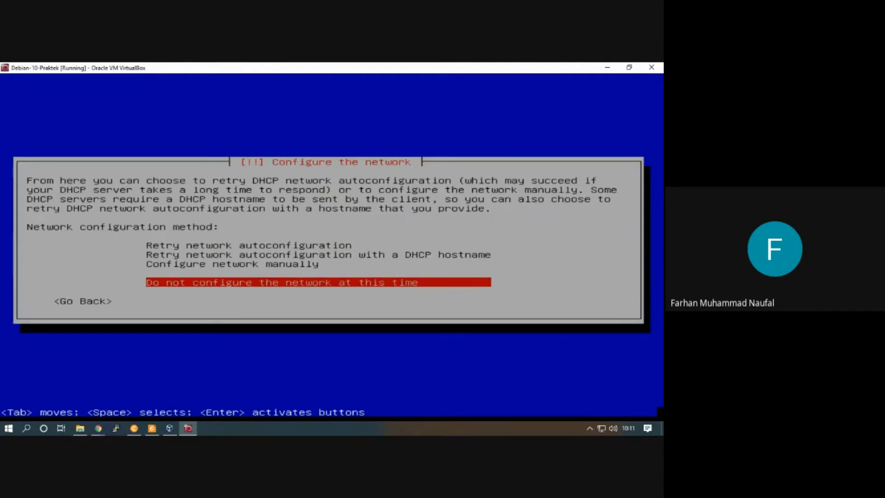
key("Return")
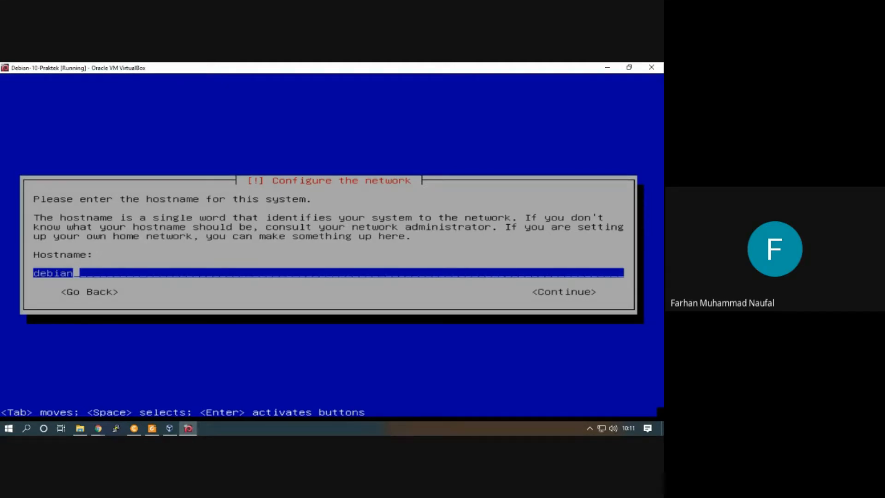
key("Return")
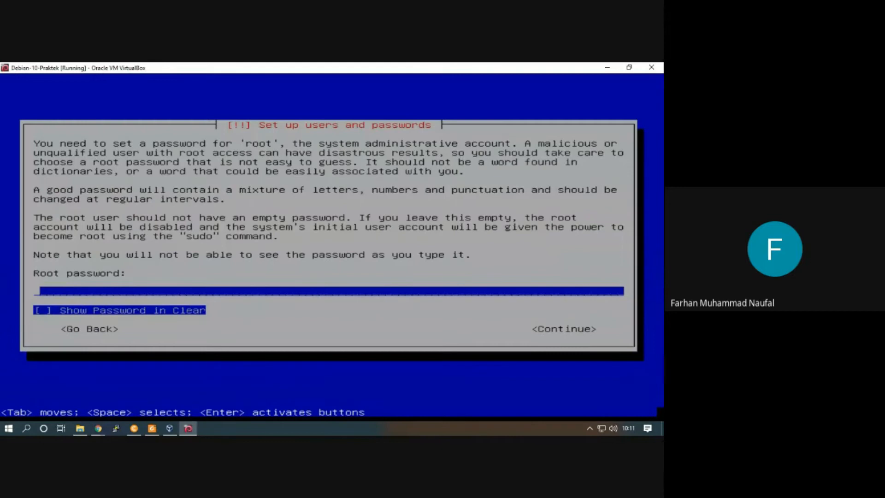
Enter the root password and re-enter the same root password to verify it
type("*****")
key("Tab")
key("Tab")
key("shift+Tab")
key("Tab")
key("Tab")
key("Tab")
key("Tab")
key("space")
key("space")
key("Tab")
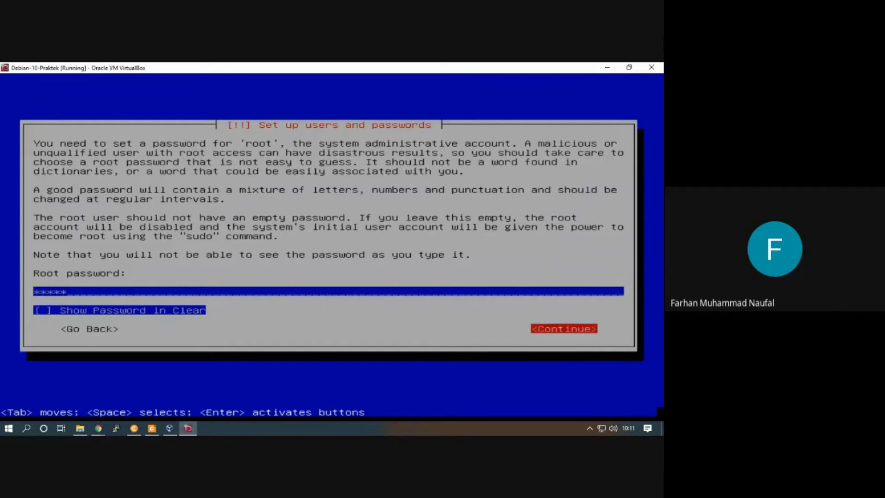
key("Return")
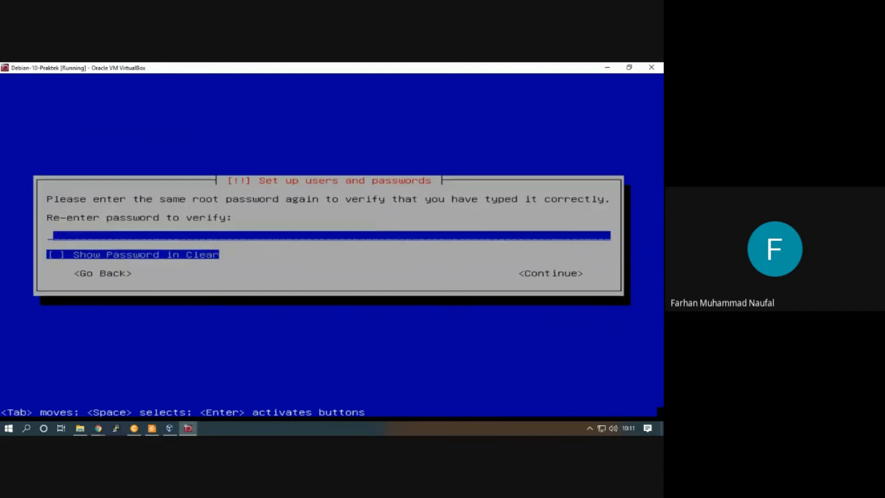
type("12345")
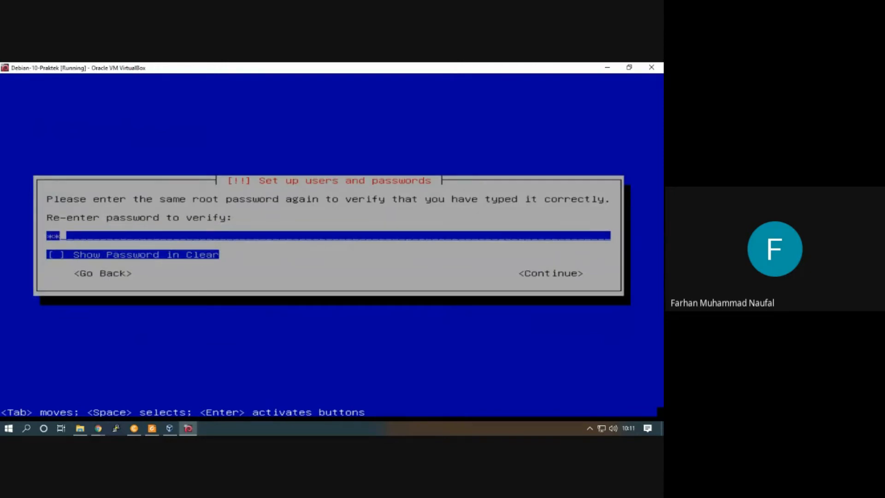
key("Return")
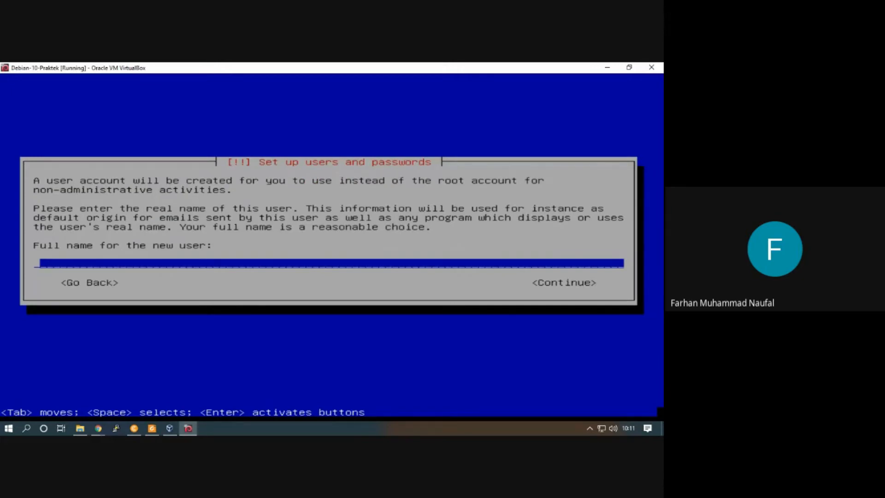
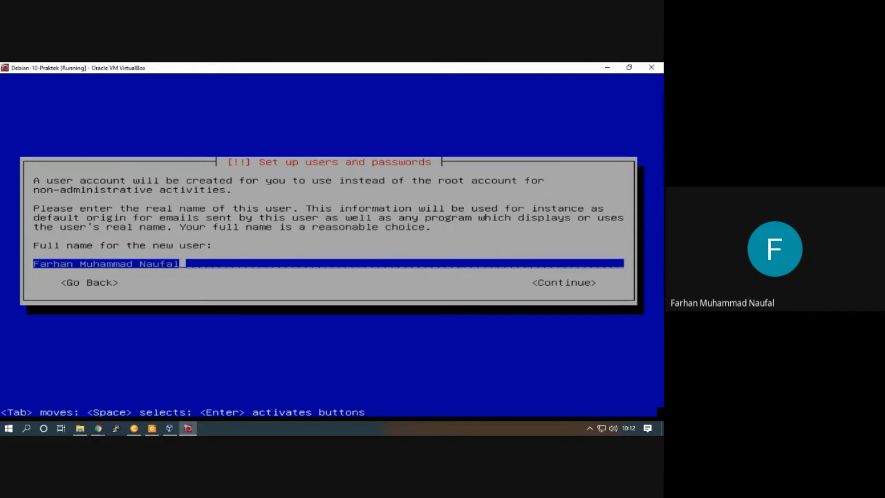
Enter the new user's full name and accept the suggested username for the account
key("Return")
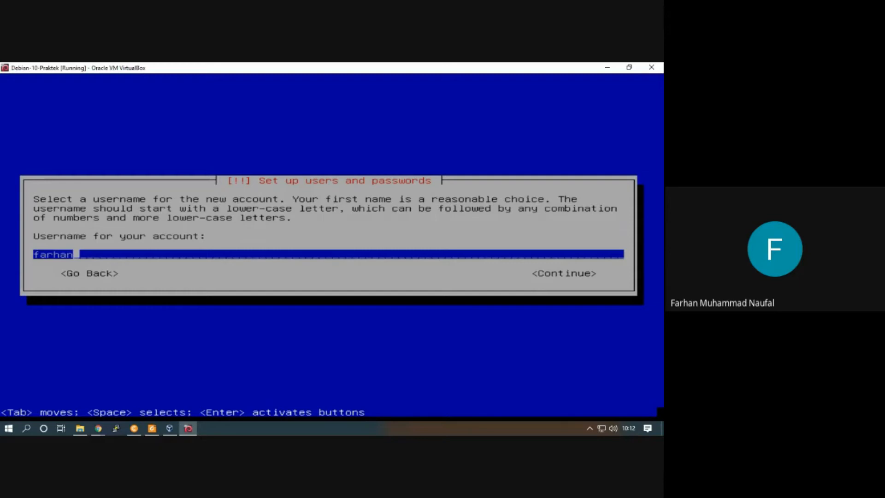
key("Return")
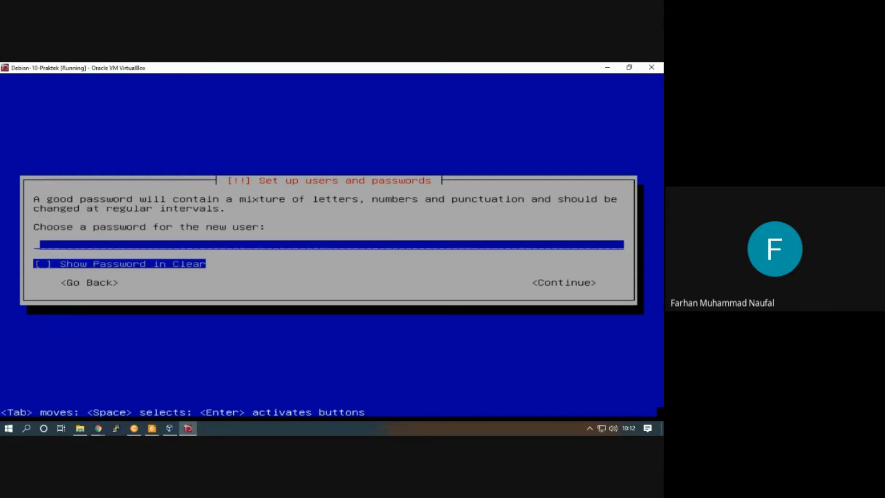
Enter the new user's account password and re-enter the same password to verify it
type("*****")
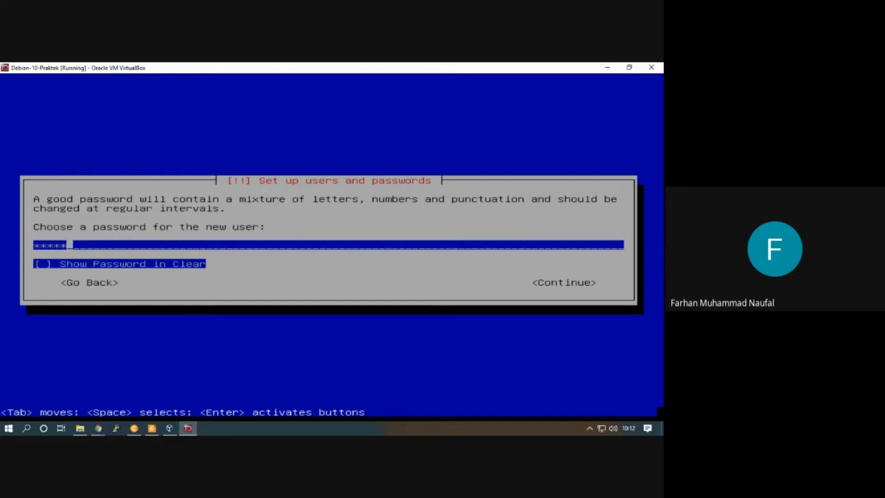
key("Return")
type("*****")
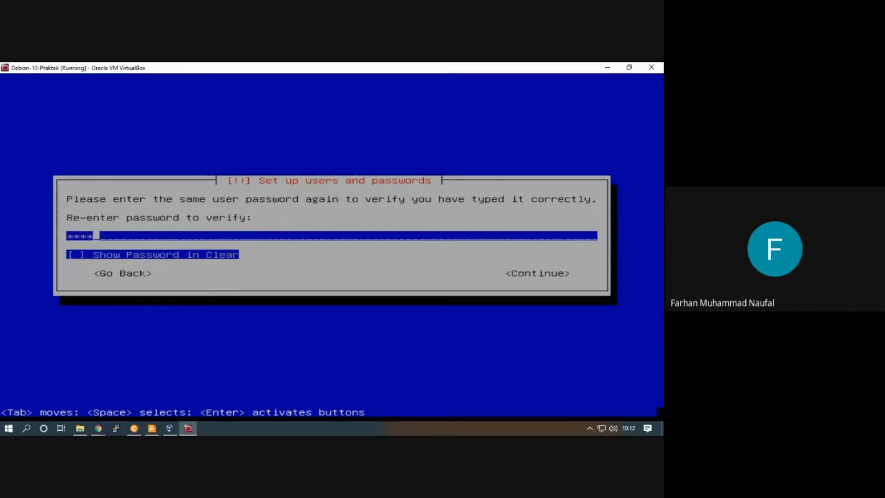
key("Return")
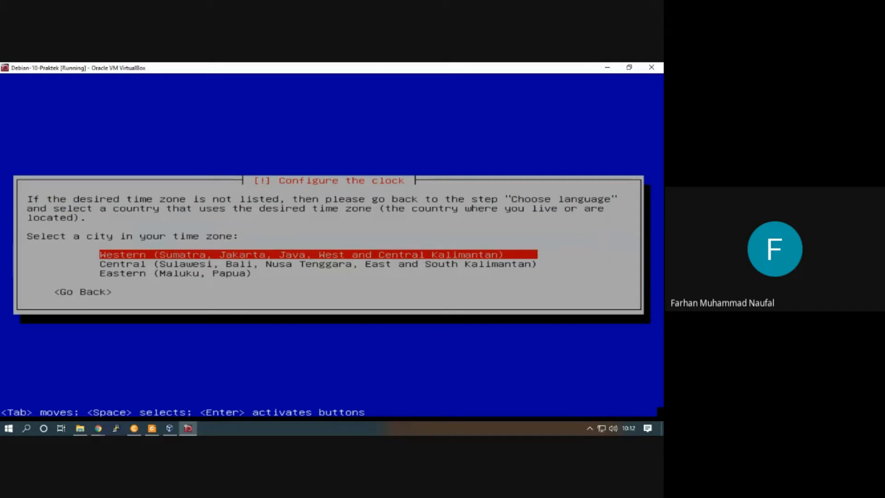
Set the clock's time zone to Western (Sumatra, Jakarta, Java, West and Central Kalimantan)
key("Down")
key("Down")
key("Up")
key("Up")
key("Down")
key("Up")
key("Down")
key("Up")
key("Return")
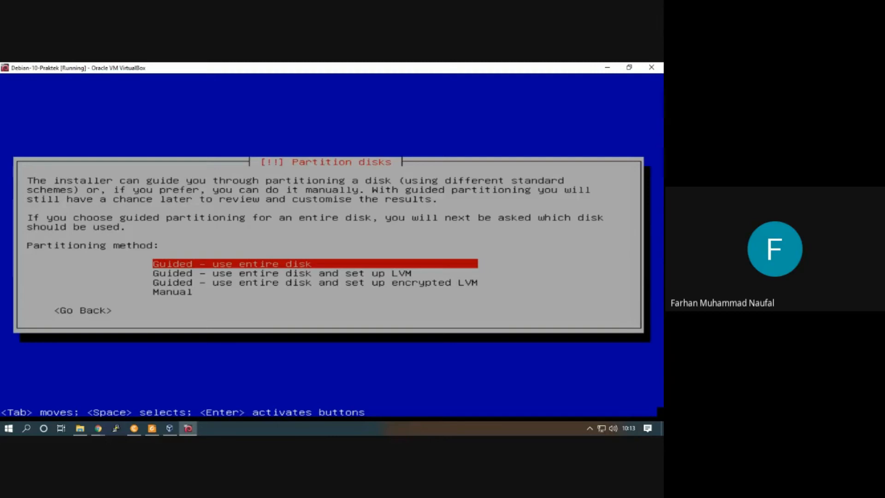
Choose guided partitioning that uses the entire disk as the partitioning method
key("Down")
key("Up")
key("Down")
key("Up")
key("Down")
key("Up")
key("Return")
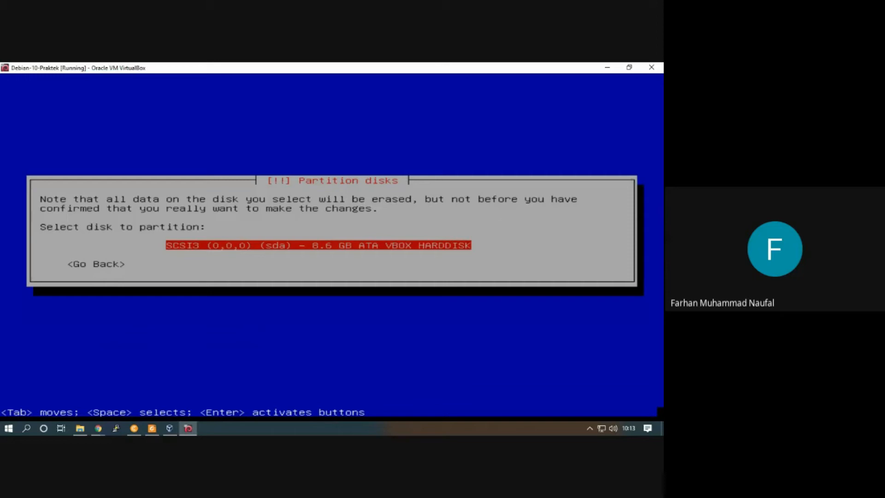
Partition the 8.6 GB sda disk with all files in one partition and write the changes to disk
key("Return")
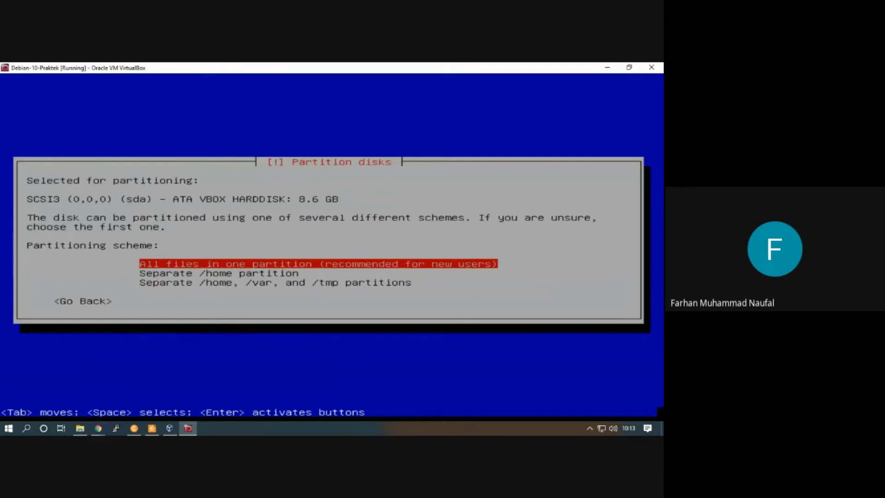
key("Return")
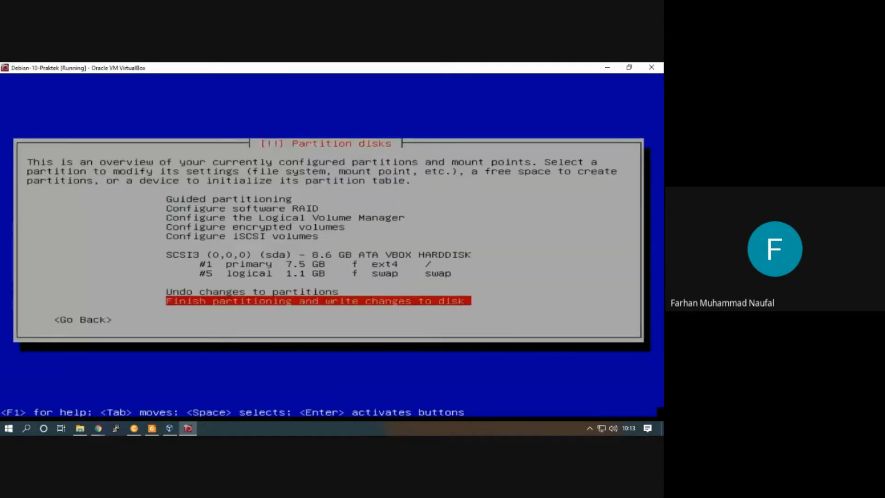
key("Return")
key("Tab")
key("Return")
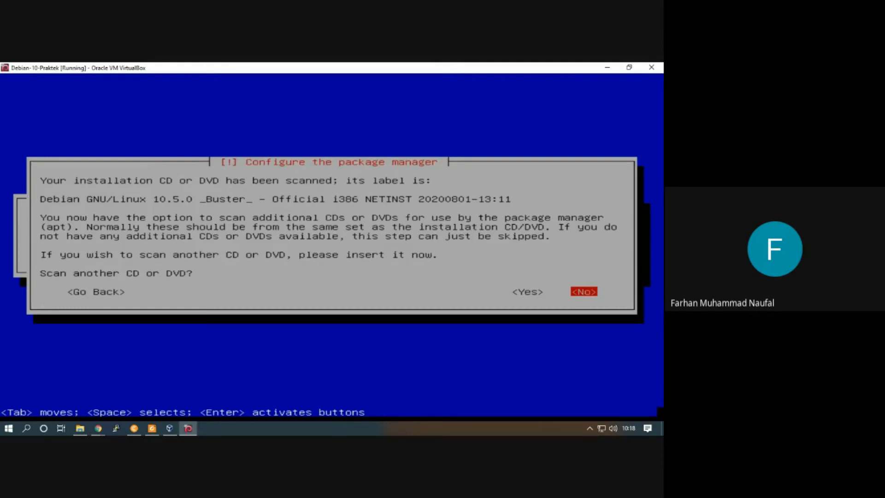
Skip scanning another installation CD or DVD and continue without a network mirror
key("Return")
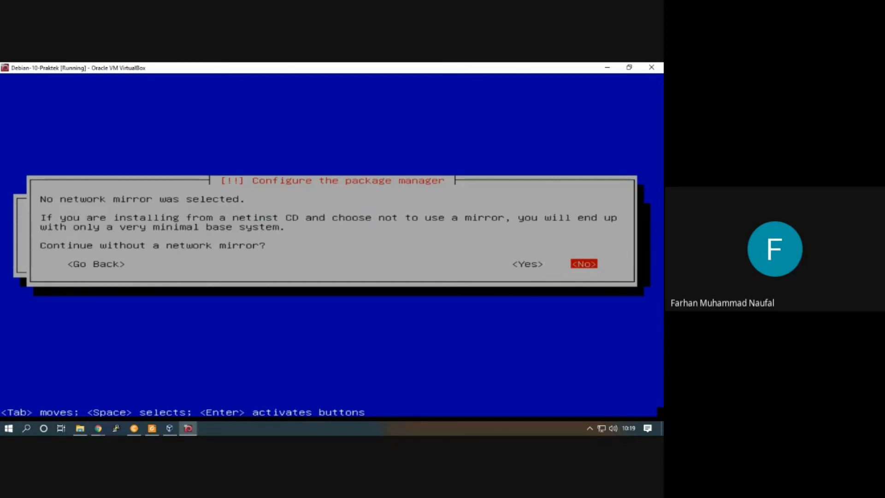
key("Left")
key("Return")
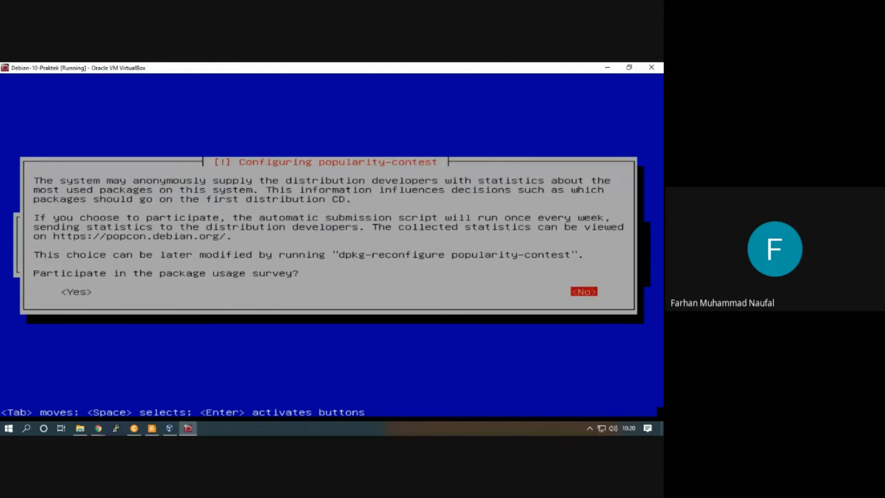
Decline participation in the package usage survey and install only the standard system utilities
key("Tab")
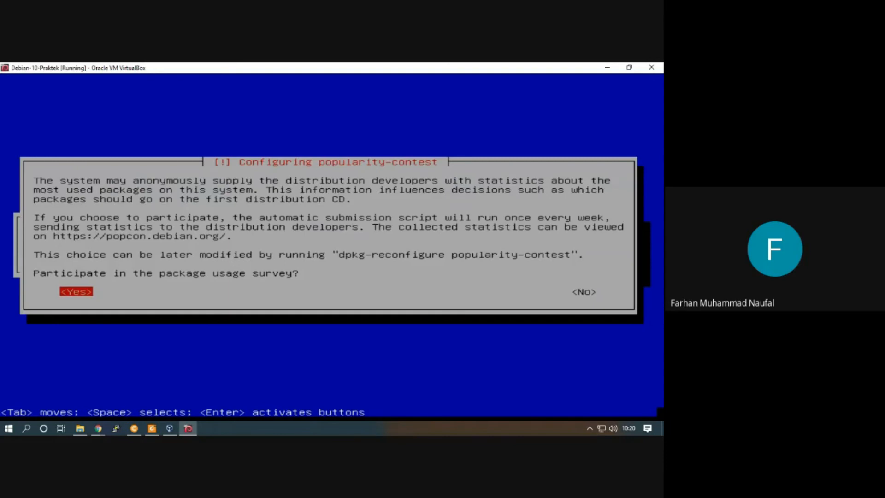
key("Tab")
key("Tab")
key("Tab")
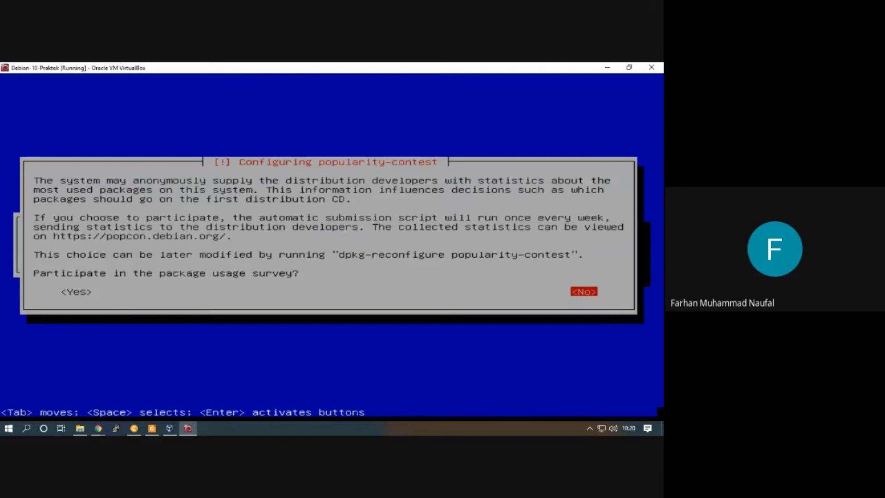
key("Tab")
key("Tab")
key("Return")
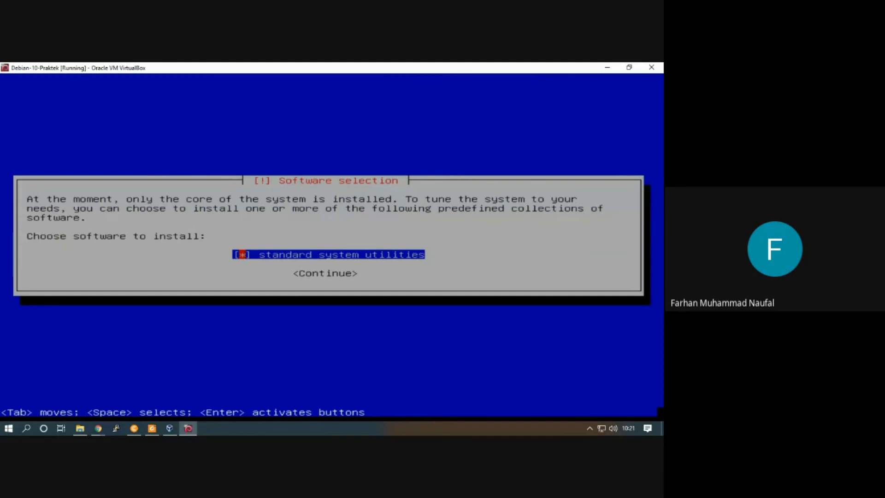
key("Return")
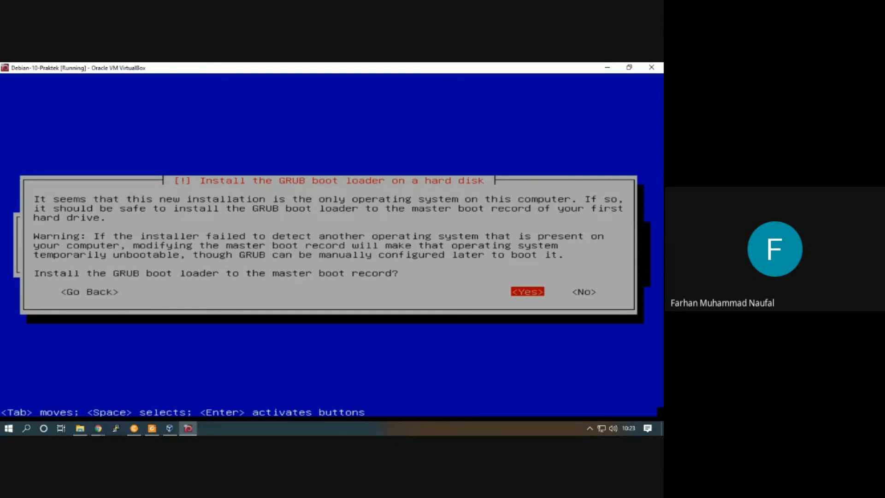
Install the GRUB boot loader to the master boot record, using /dev/sda as the device
key("Return")
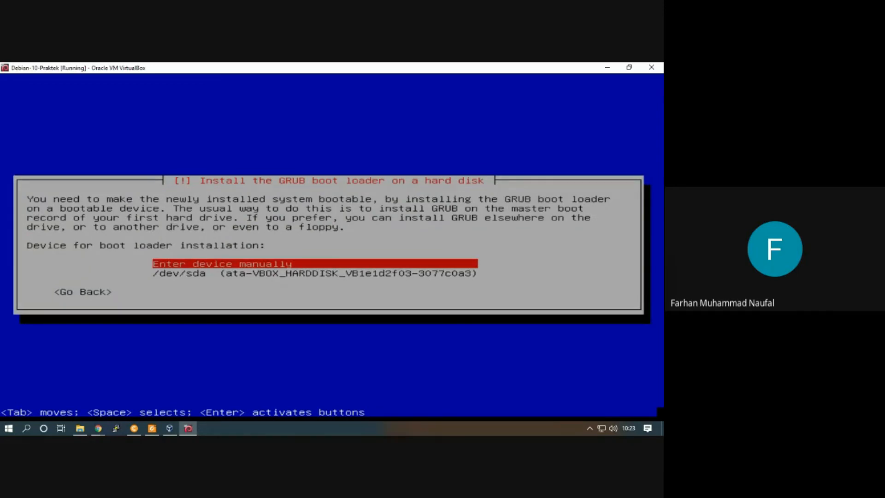
key("Down")
key("Up")
key("Down")
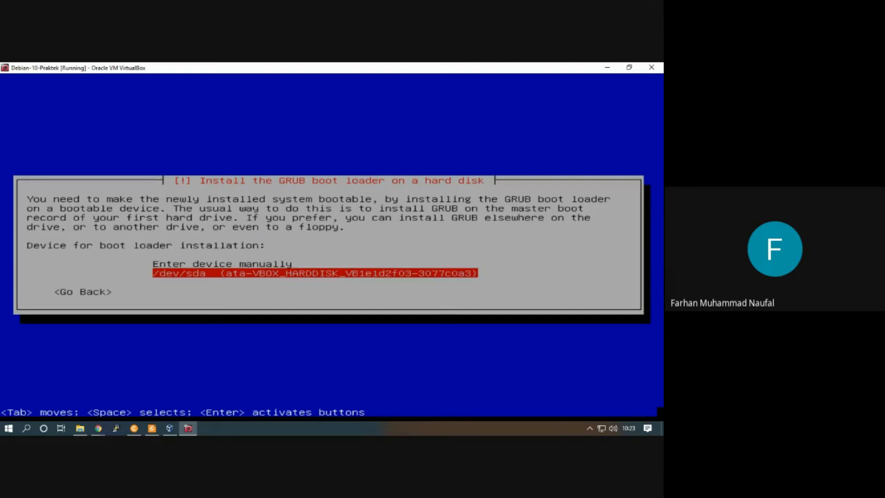
key("Up")
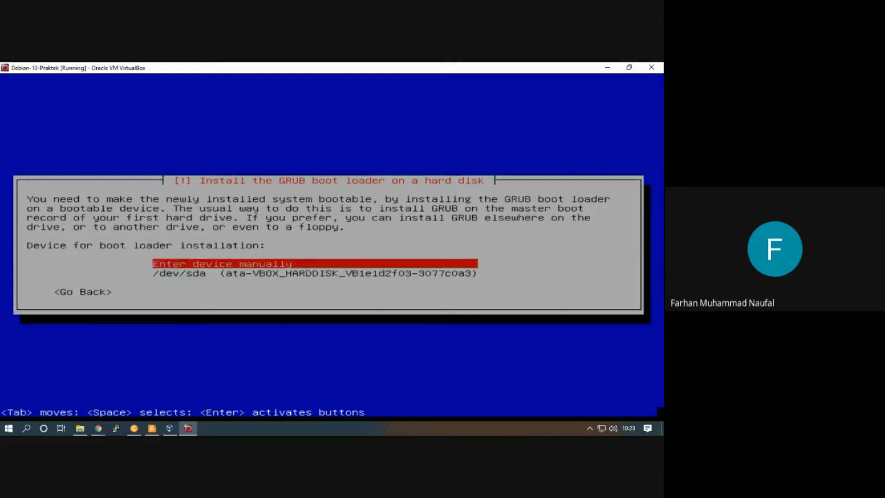
key("Down")
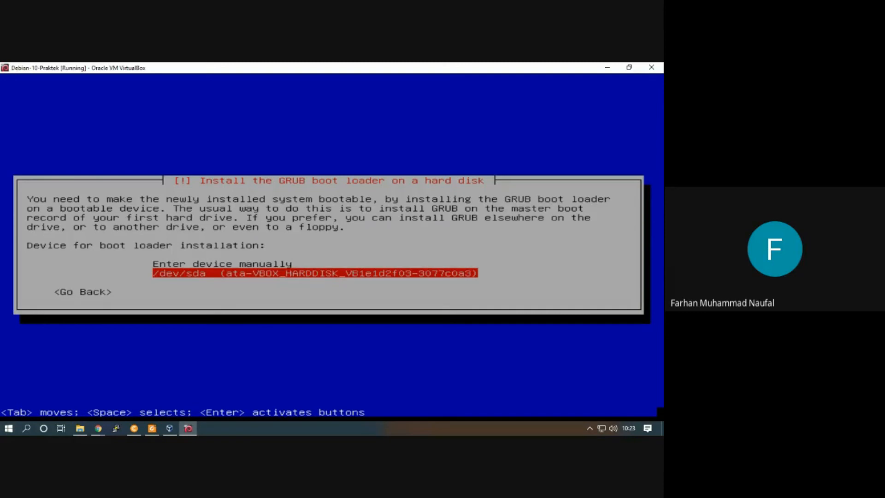
key("Up")
key("Down")
key("Return")
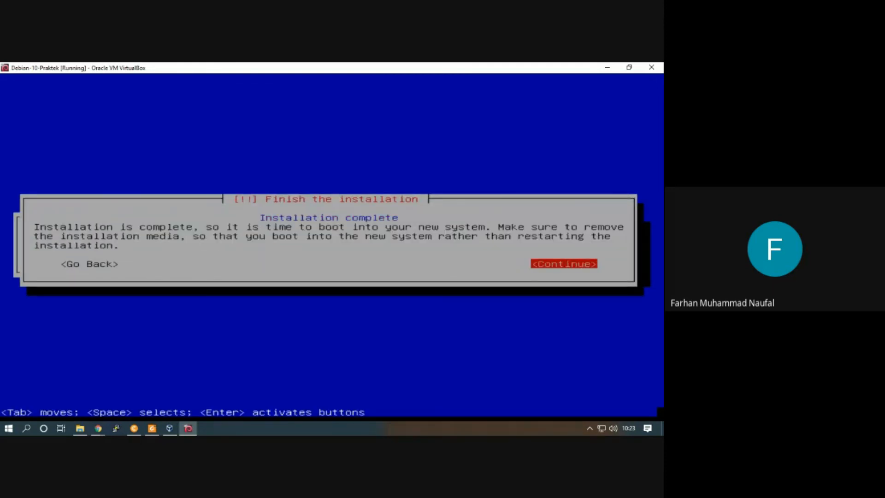
Finish the installation by booting into the new system and dismiss the mouse pointer integration notices
key("Tab")
key("Tab")
key("Return")
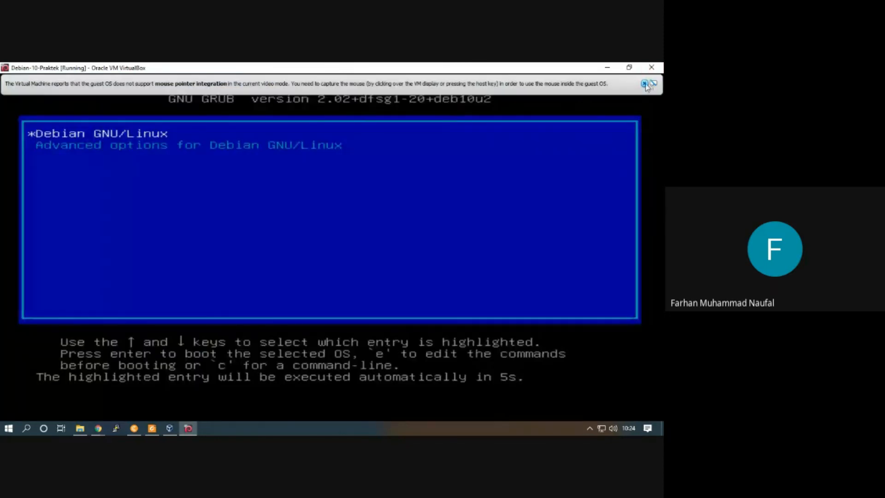
left_click(643, 83)
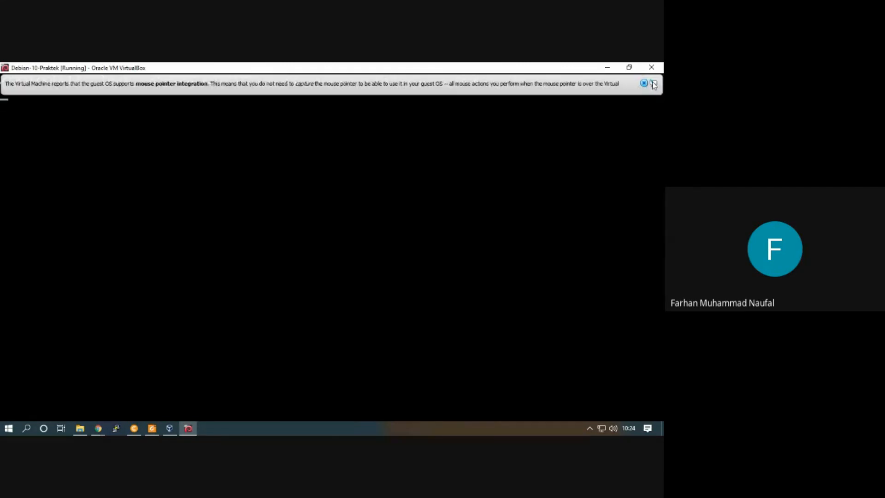
left_click(652, 84)
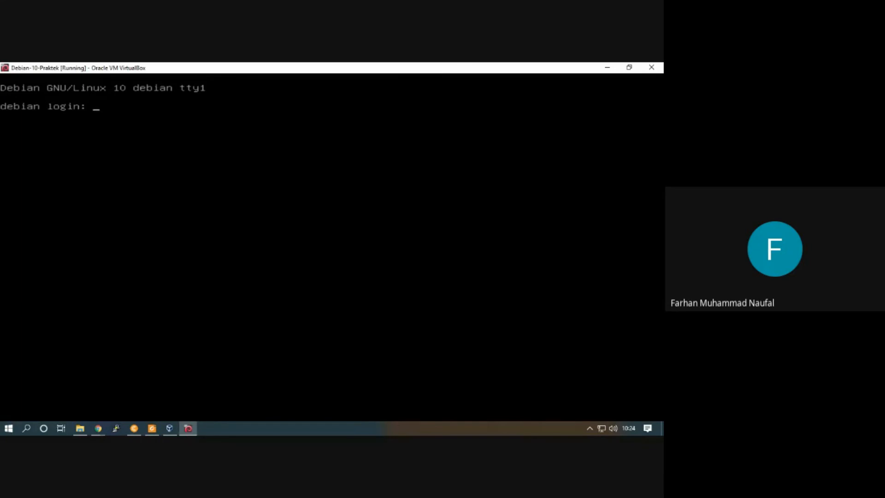
Log in to the Debian console as root with the root password
type("root")
key("Return")
key("Return")
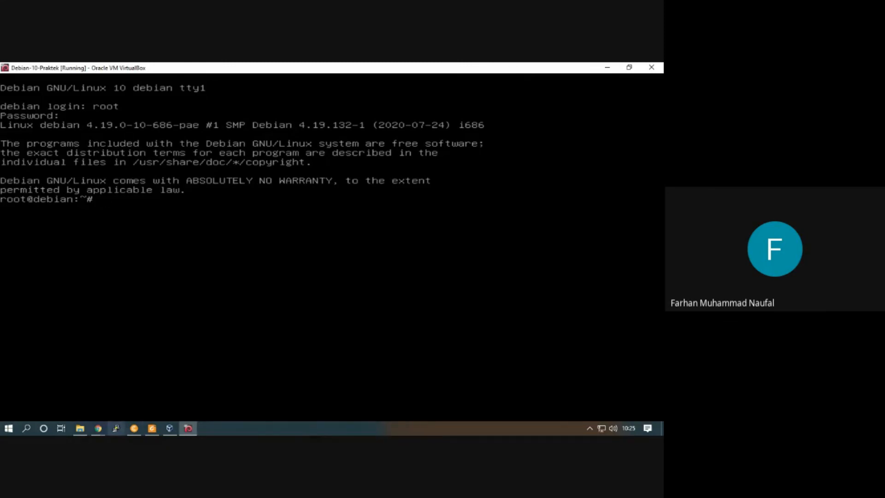
Switch to the Google Meet call in Chrome and open its additional call options
left_click(100, 428)
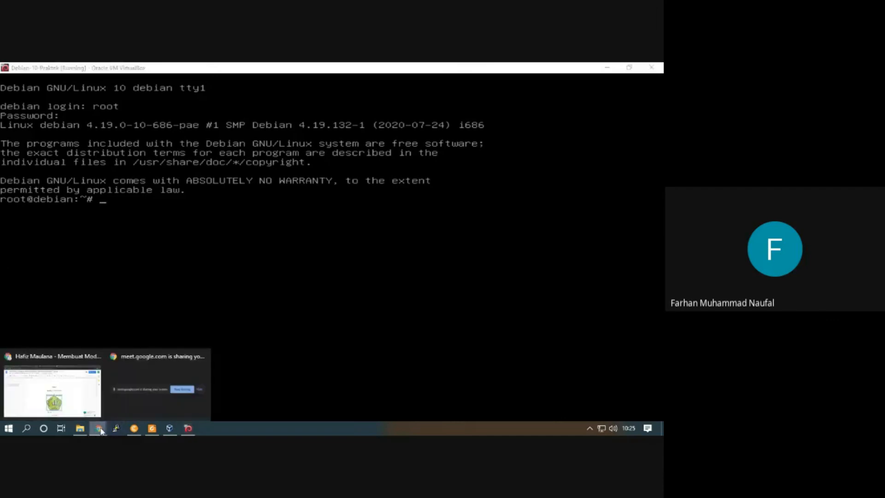
left_click(78, 405)
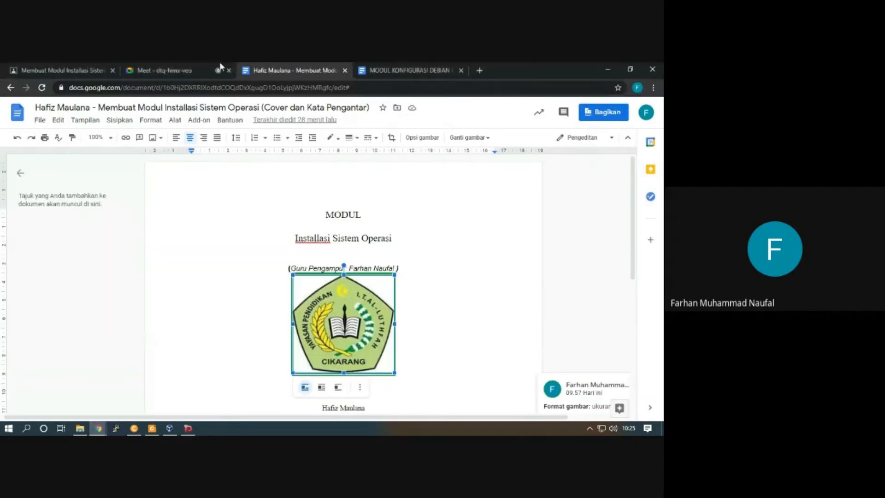
left_click(220, 66)
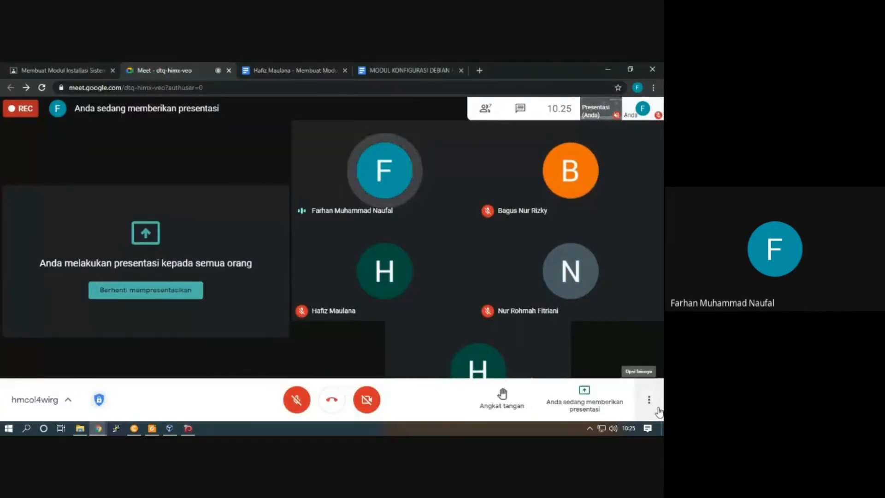
left_click(649, 400)
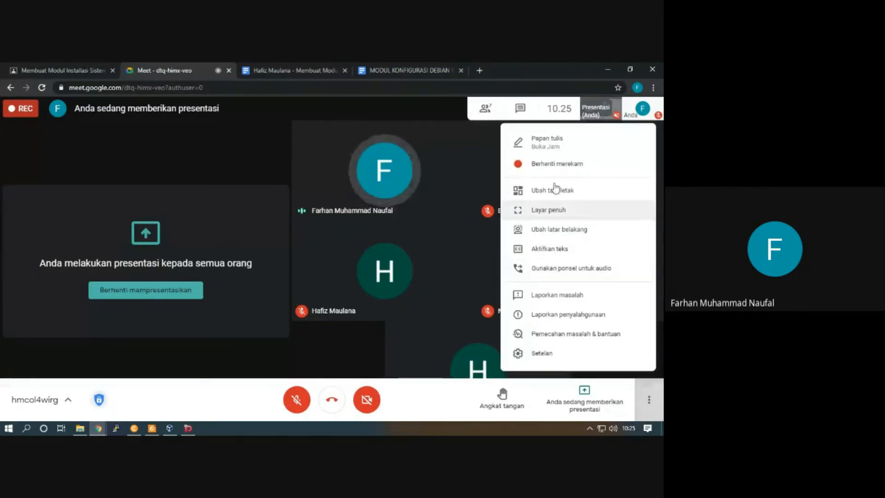